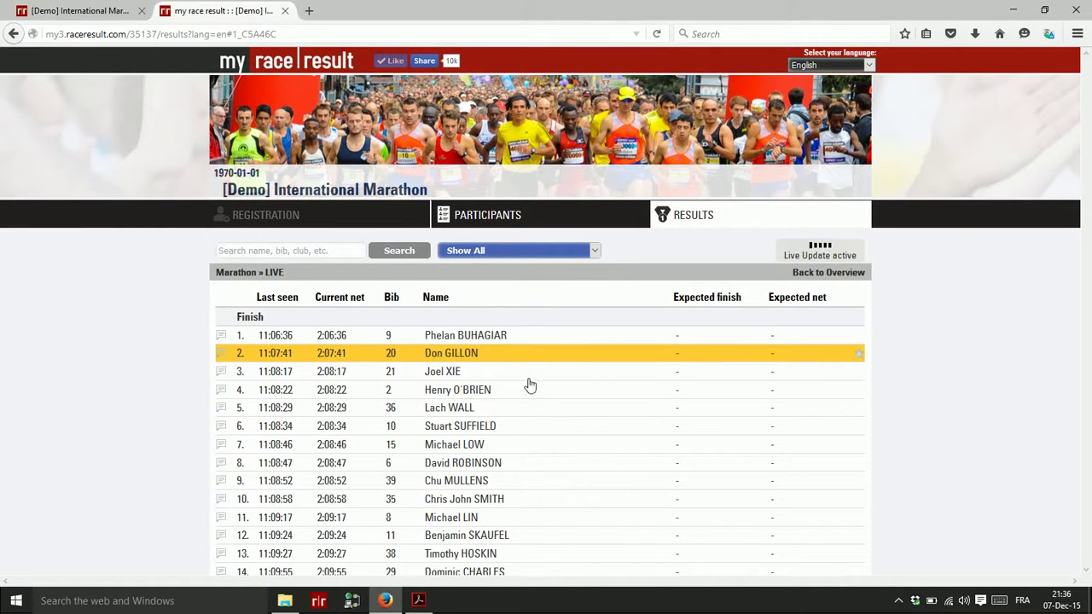
scroll(529, 396, down, 3)
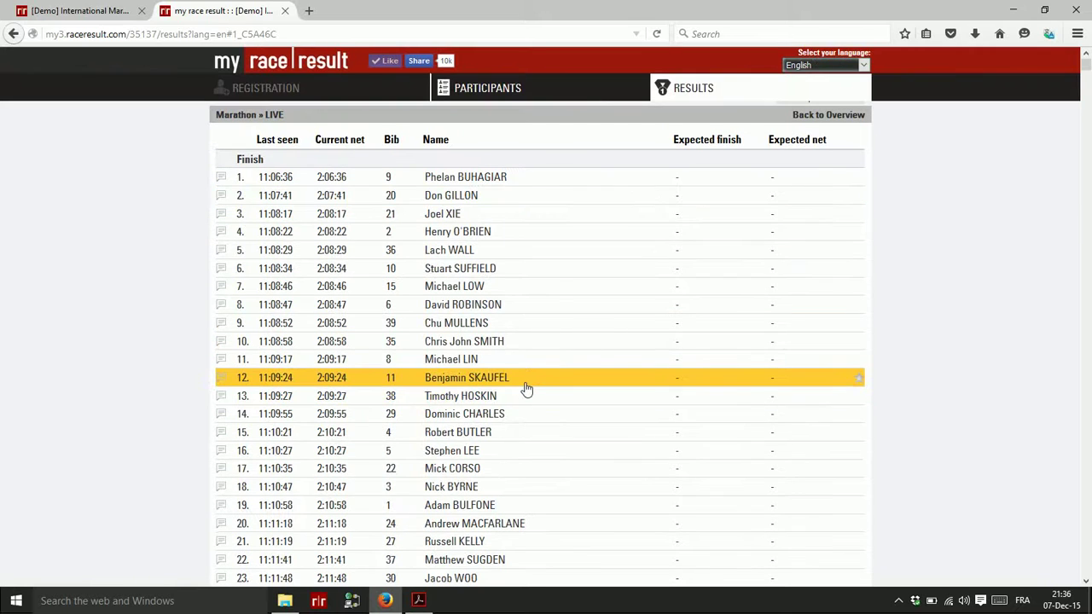
scroll(525, 388, up, 3)
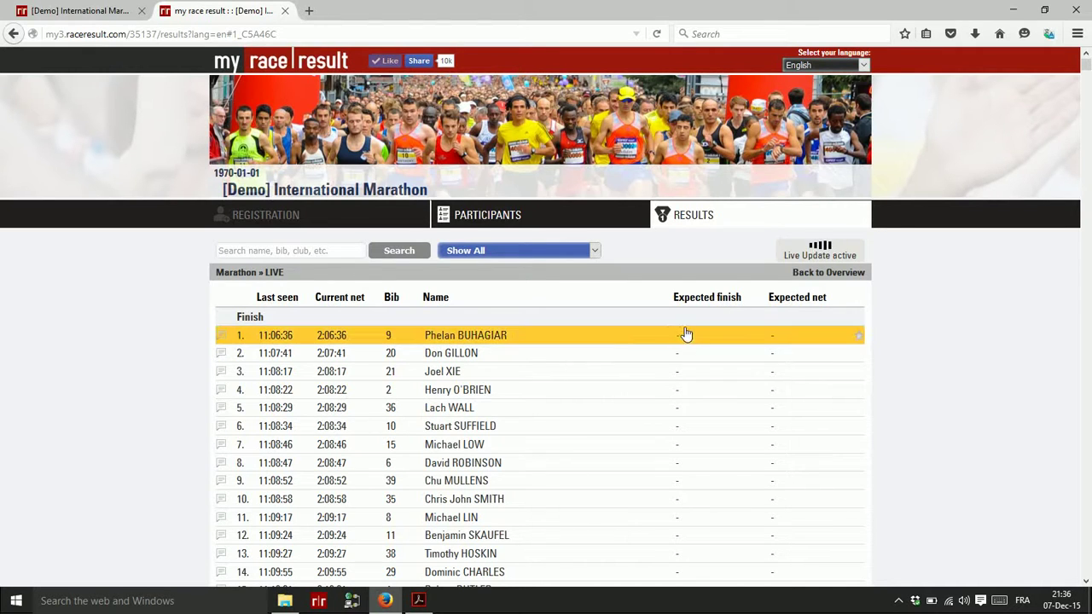
click(260, 251)
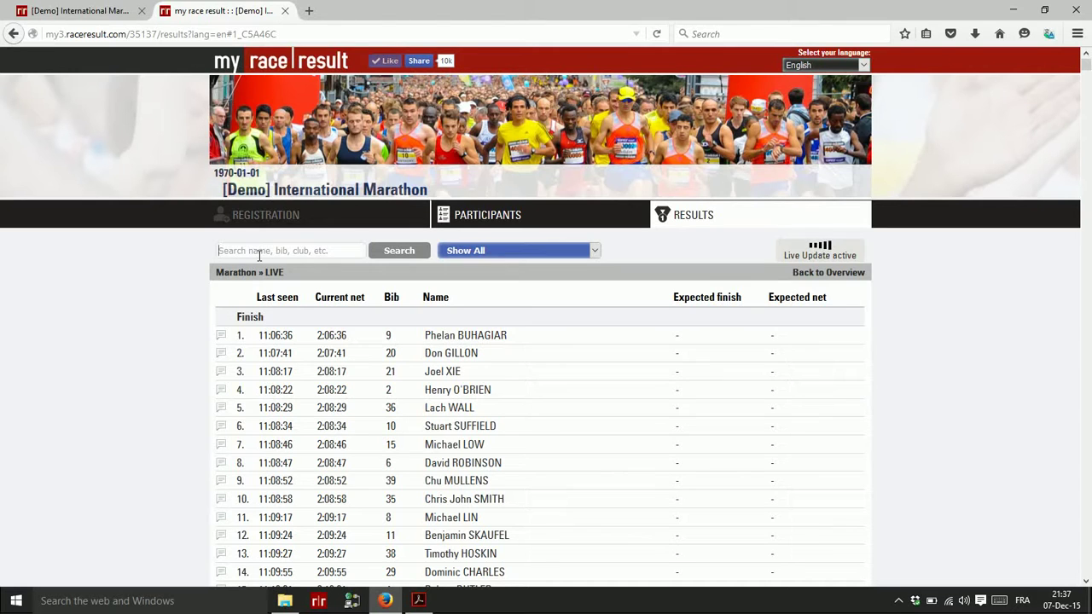
Search for a runner by name and star the found 30km participant (expected net 02:21:11)
text(Sa)
click(398, 252)
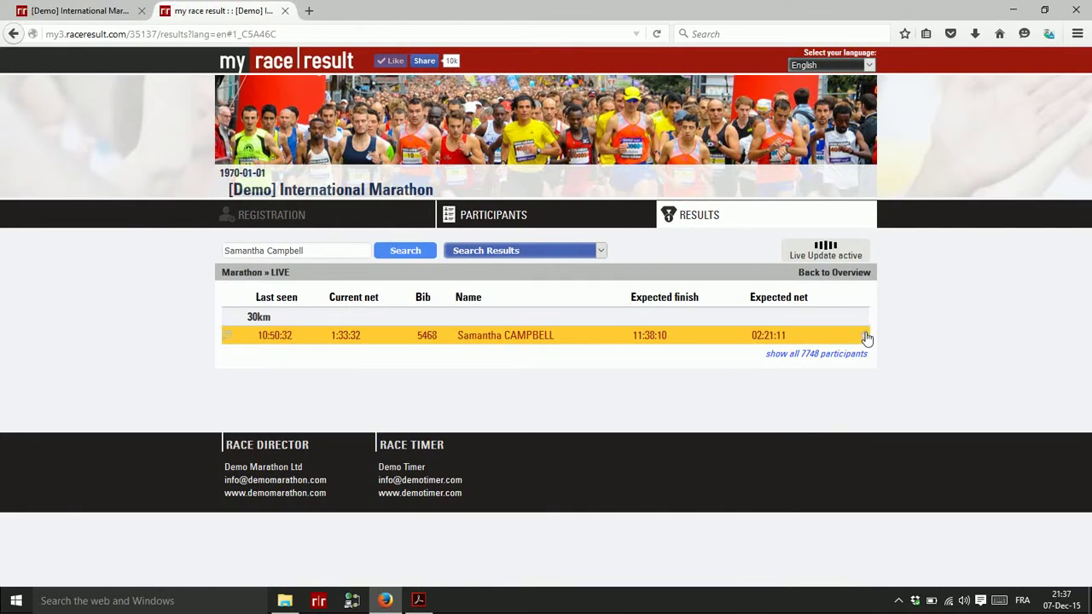
click(865, 336)
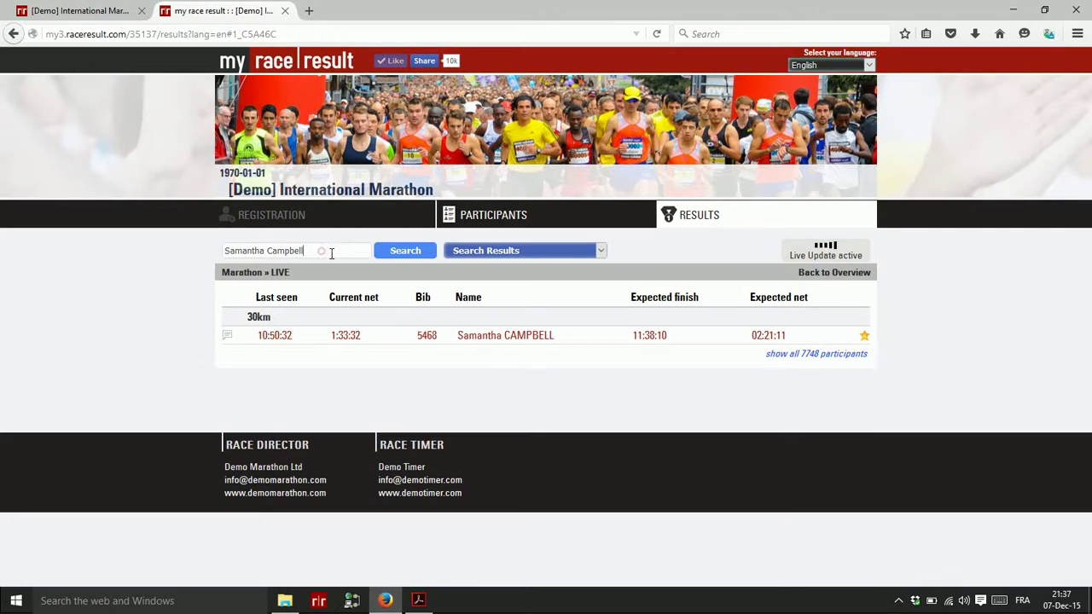
Replace the search text with a second runner's full name and run the search
drag(331, 253, 151, 248)
key(Return)
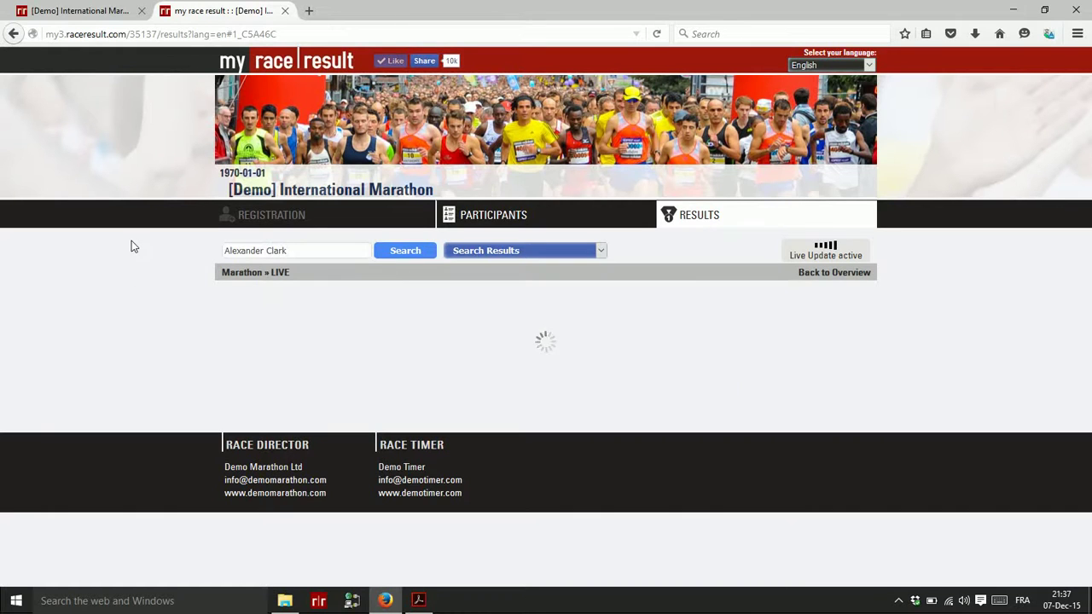
Star the second runner (10km, 02:45:45), filter to Show Favorites Only, then return to the overview
click(862, 335)
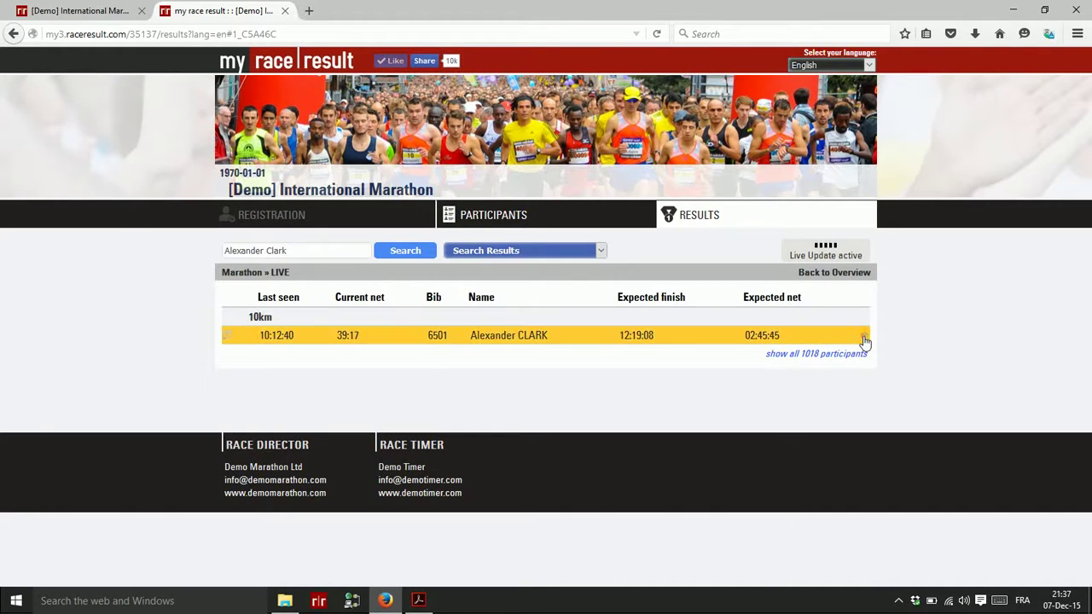
click(516, 252)
click(526, 278)
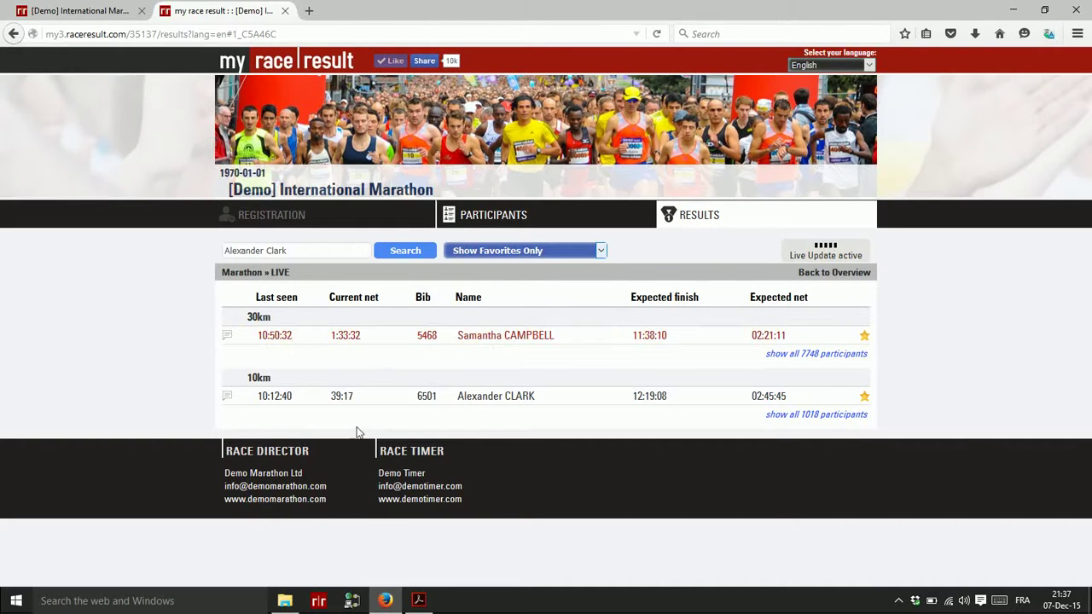
click(483, 340)
click(843, 273)
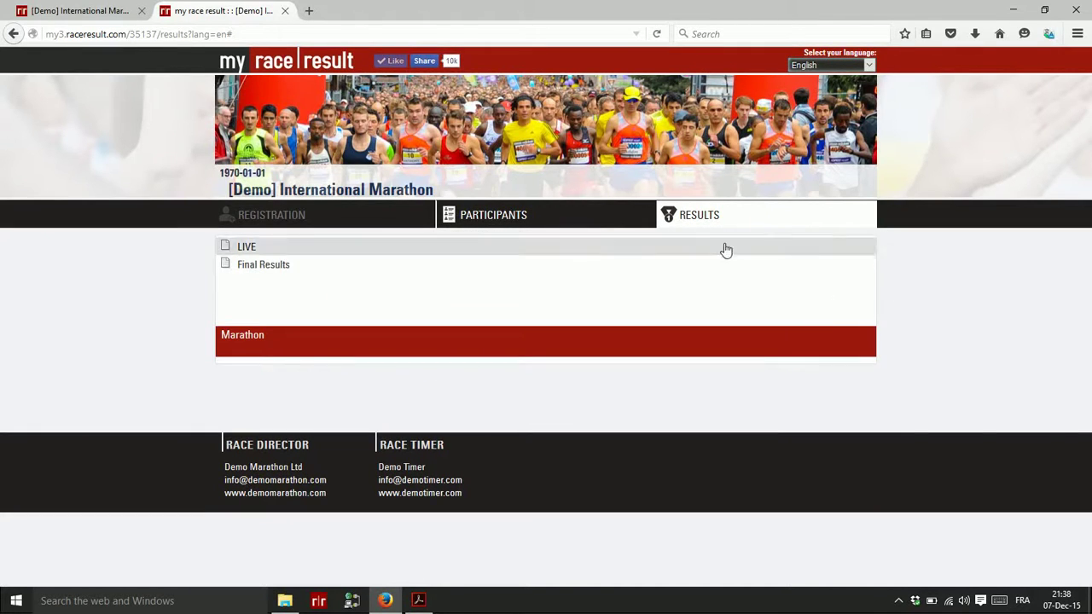
Open the Marathon Final Results, preview the top rows, and view fifth place's 2:08:29 result details
click(263, 268)
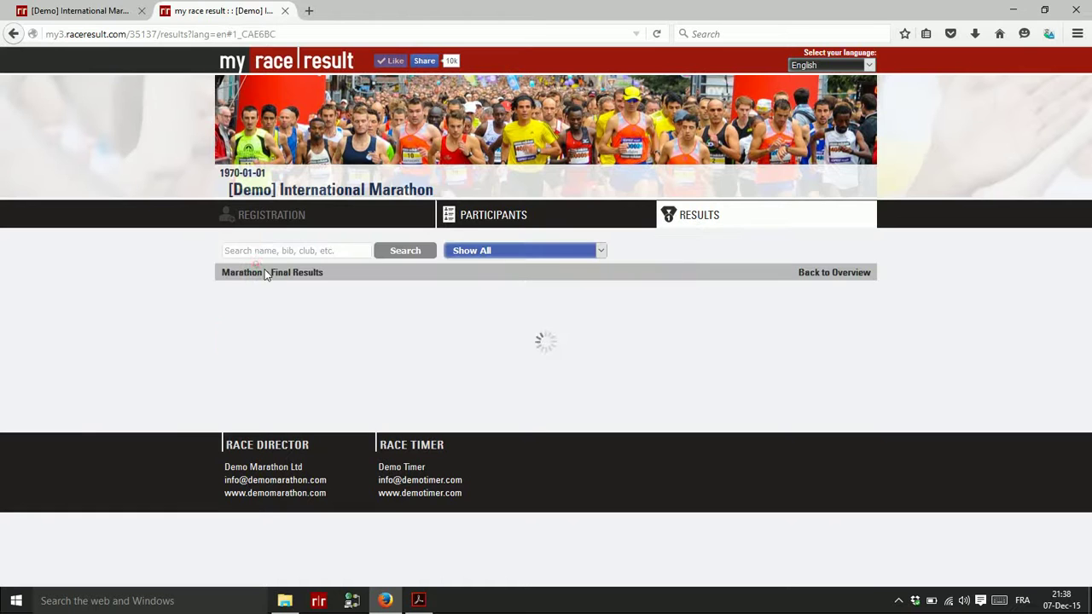
click(243, 357)
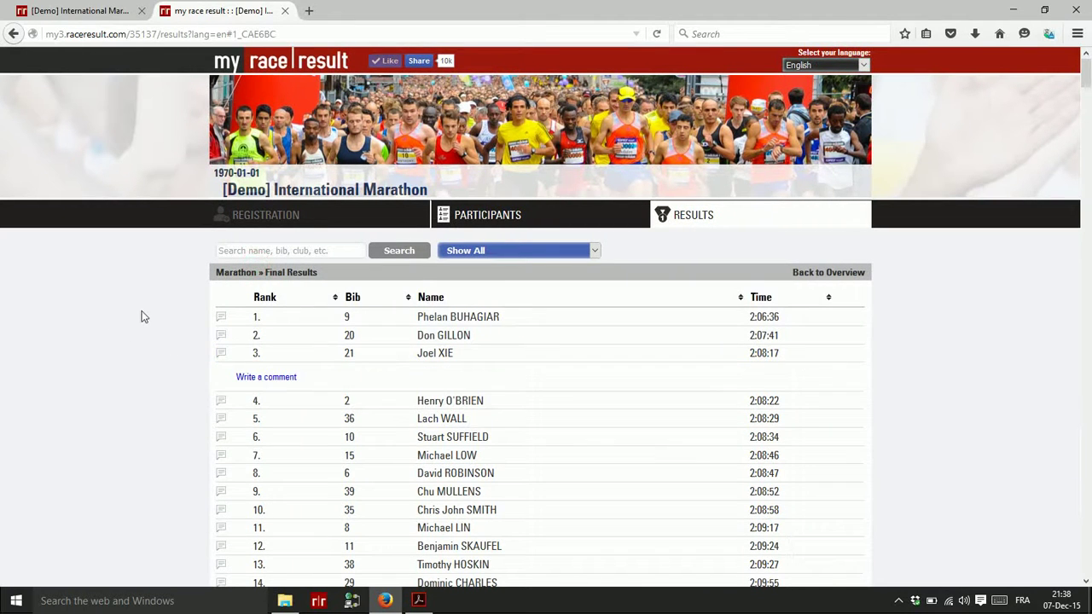
click(345, 351)
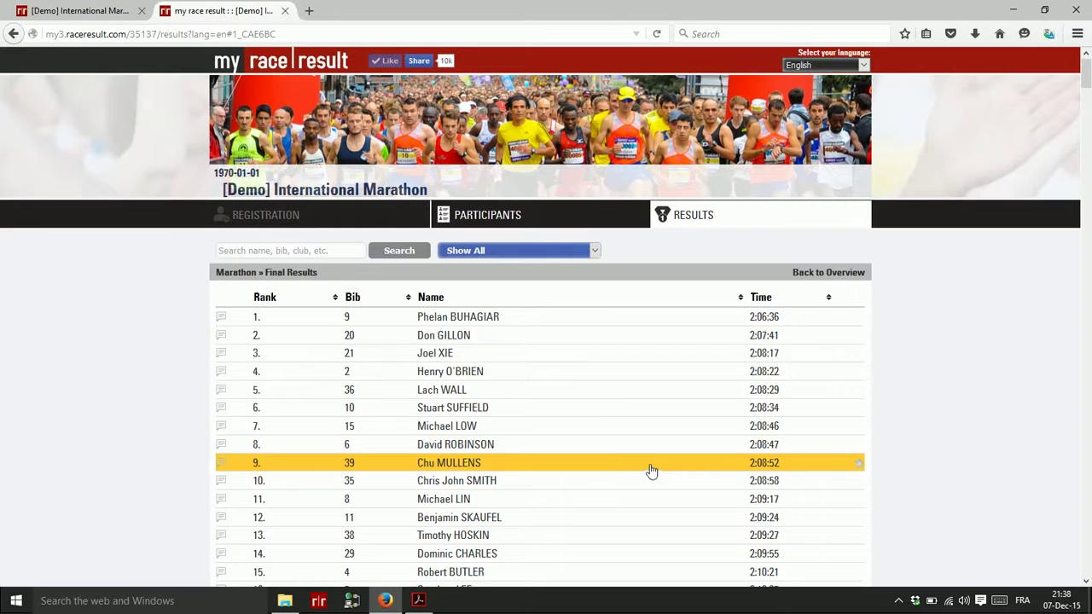
click(265, 317)
click(266, 348)
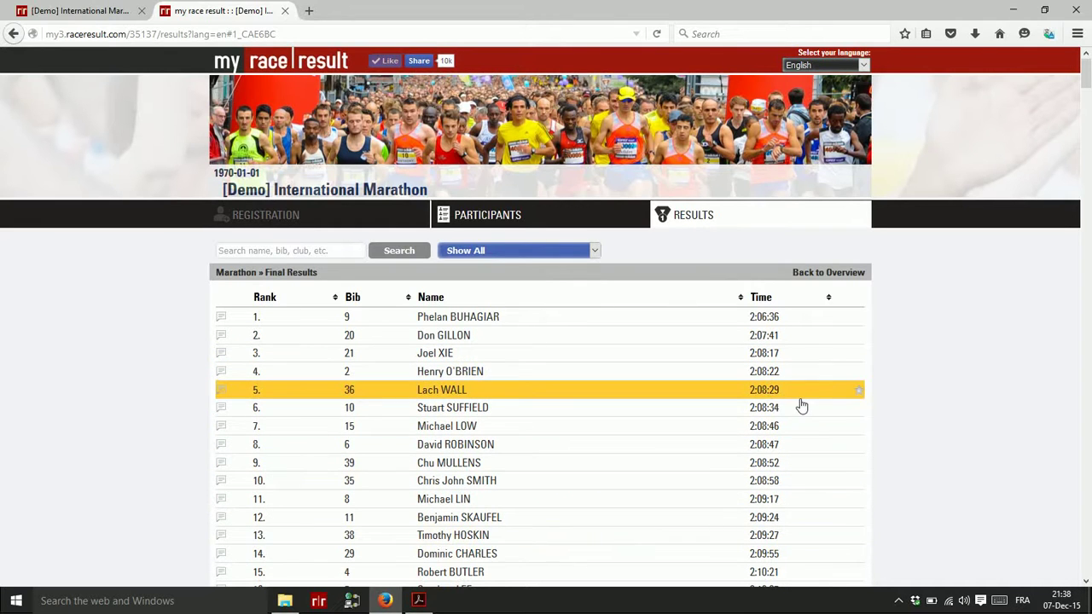
click(441, 392)
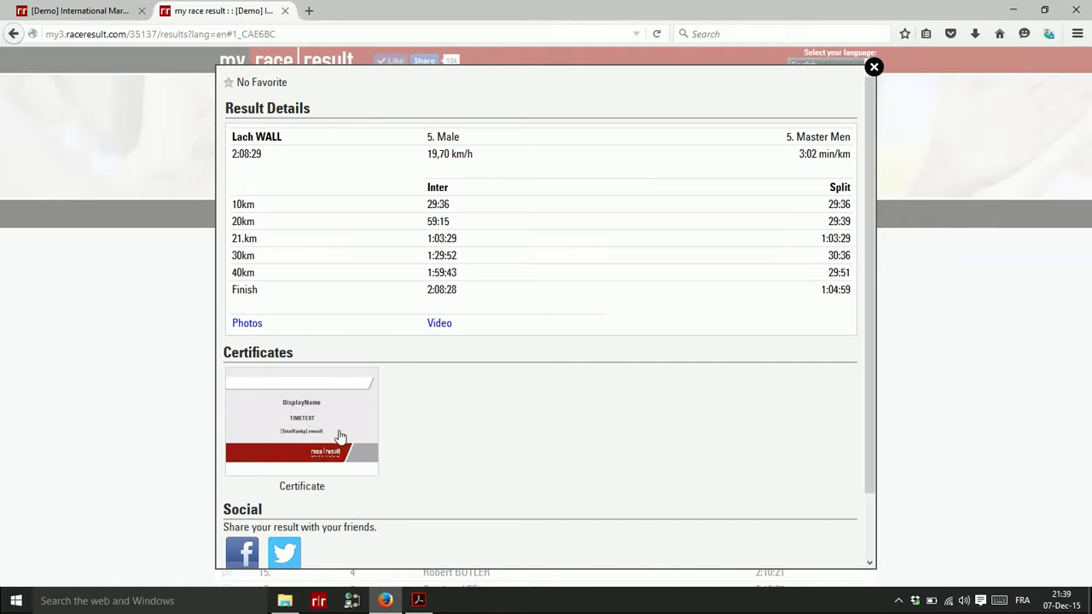
click(874, 67)
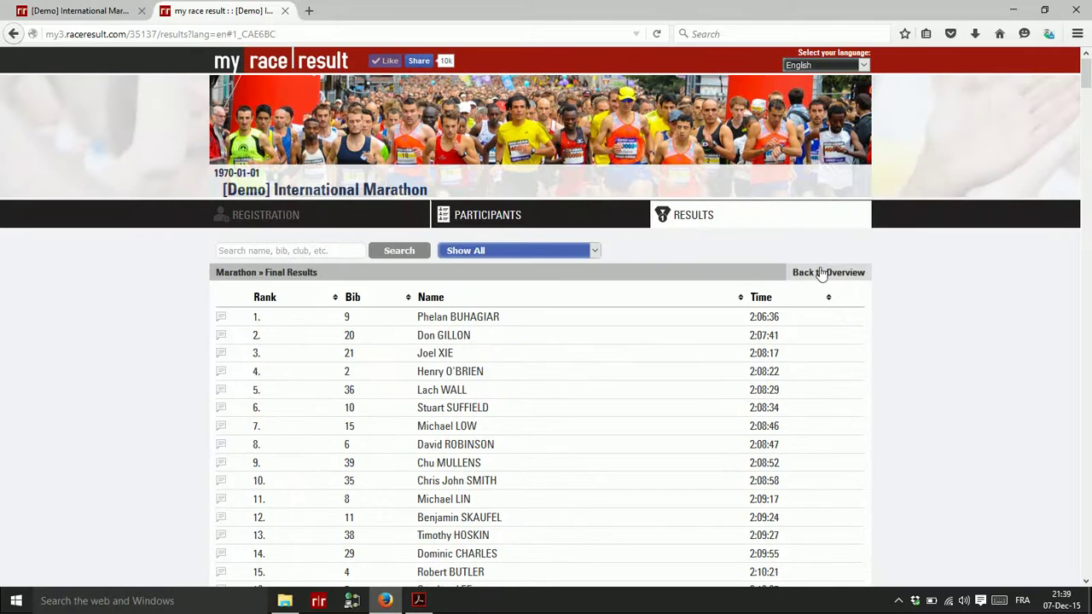
Go back to the Marathon Results overview and switch to the [Demo] International Marathon event tab
click(826, 273)
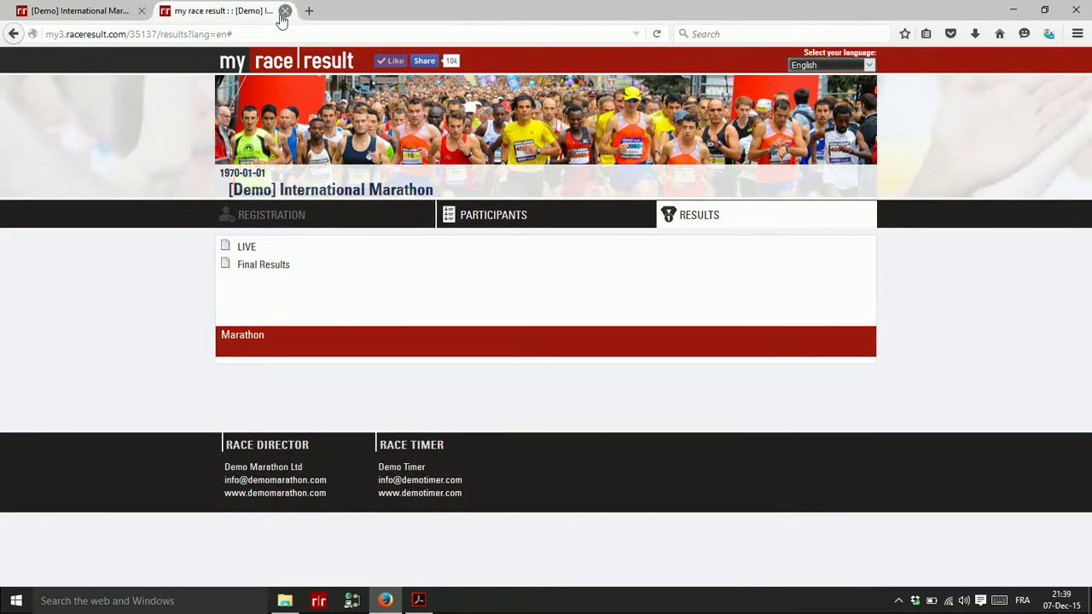
click(84, 12)
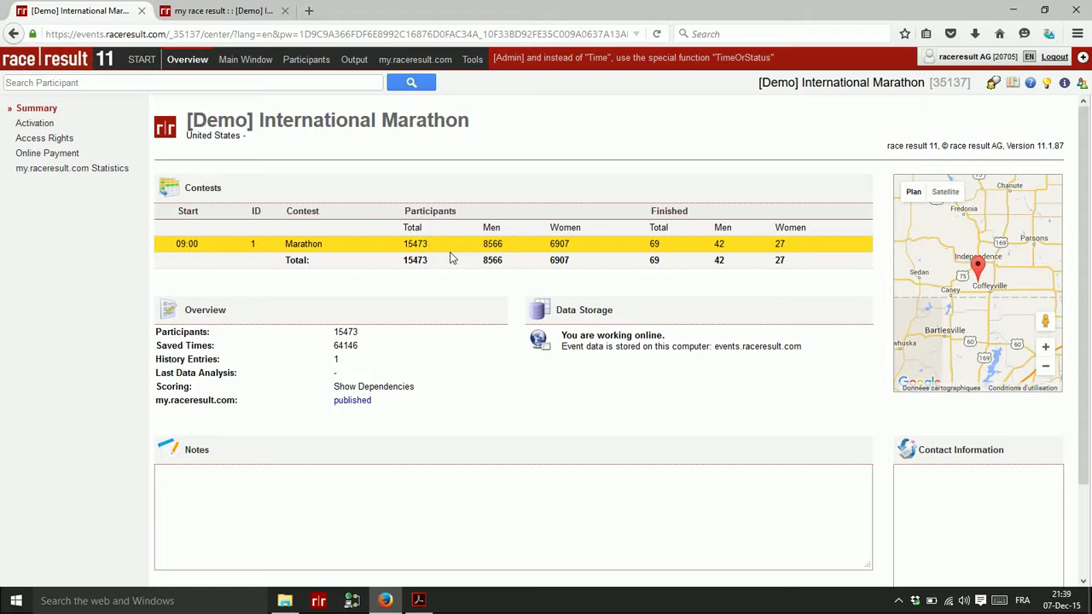
Open the Participants settings and review ATF 1 'Wave' values Elite;03h00;03h30;04h00;04h30;05h00
click(243, 60)
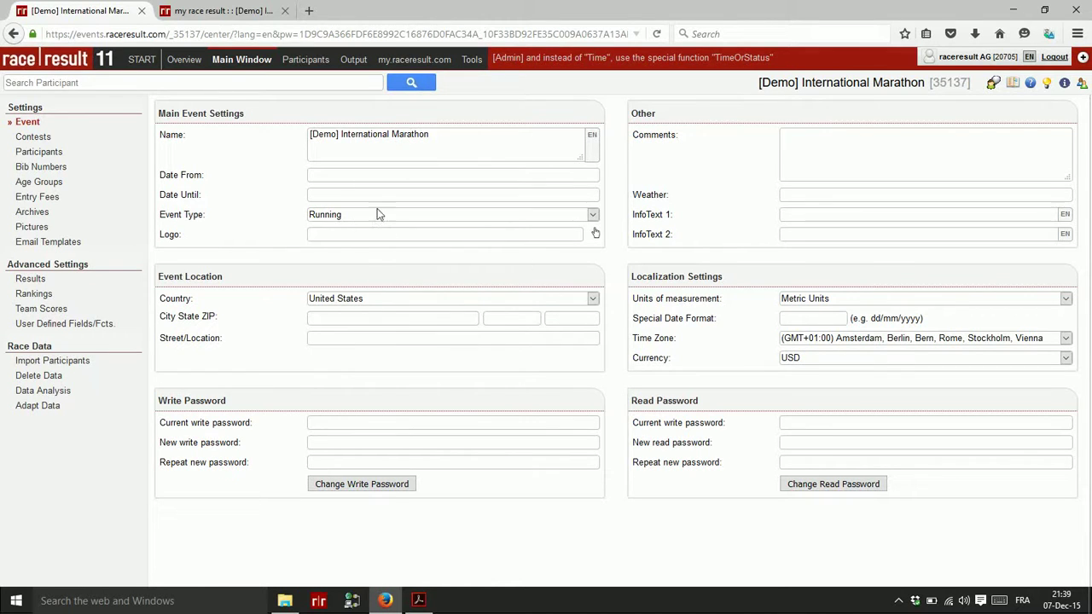
click(30, 153)
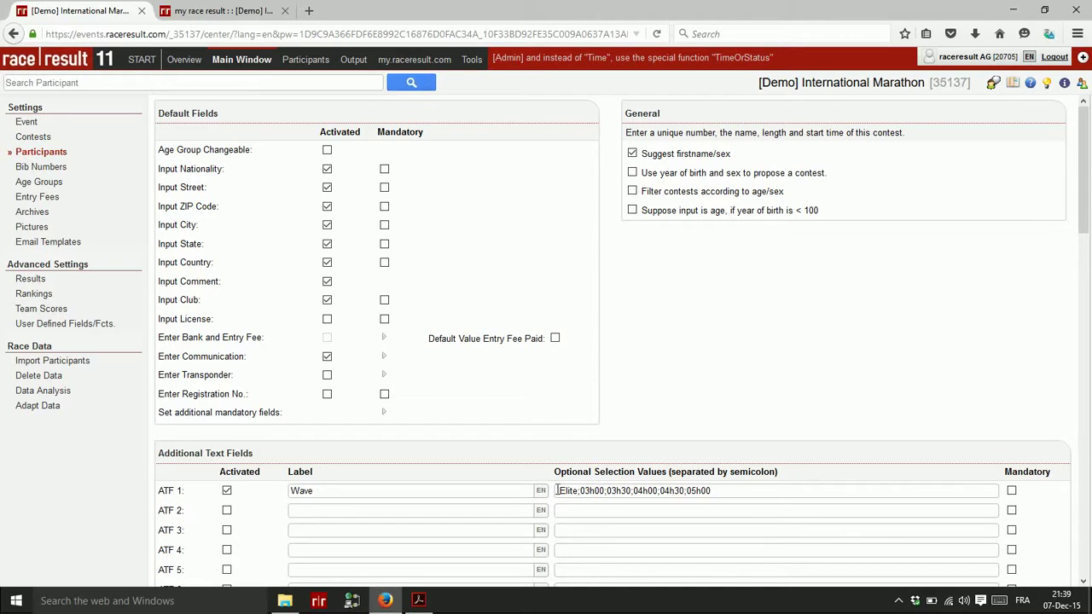
drag(557, 491, 712, 493)
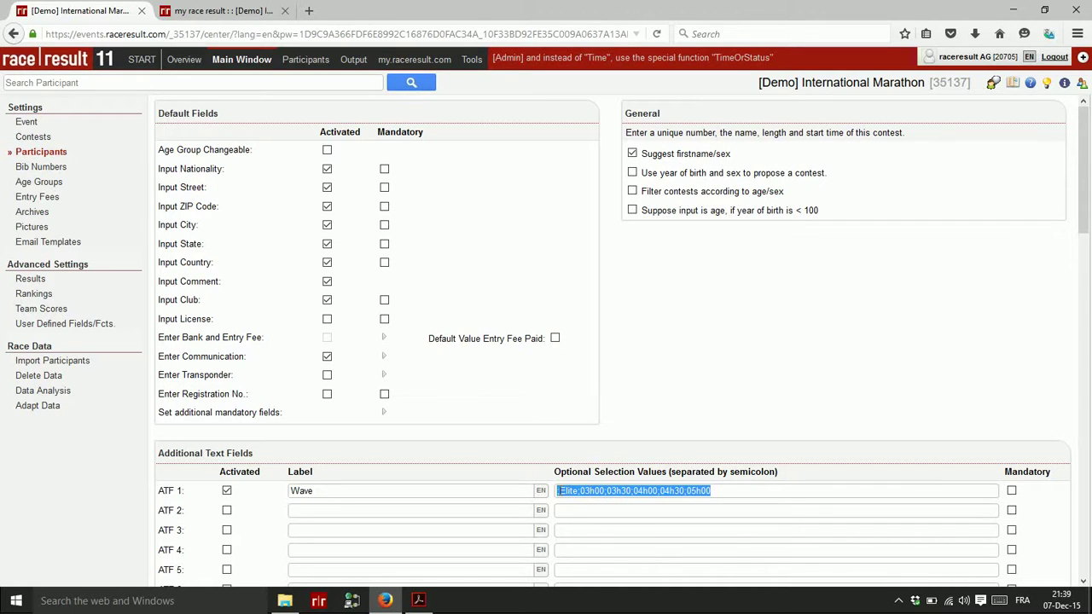
click(558, 490)
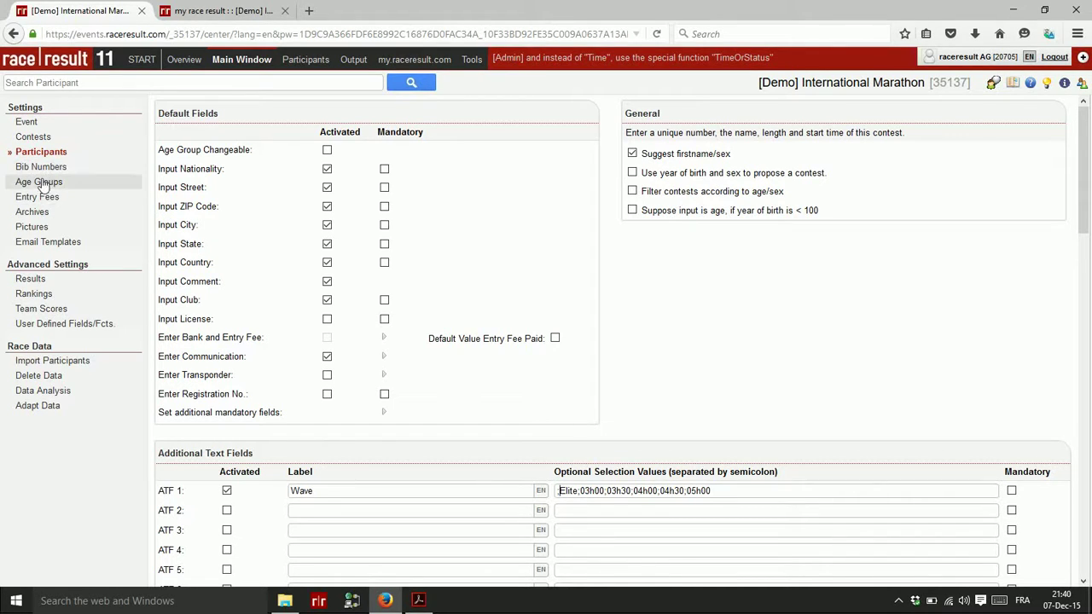
In the Results settings, change Timing20km's timing point to 20KM_SPLIT
click(31, 279)
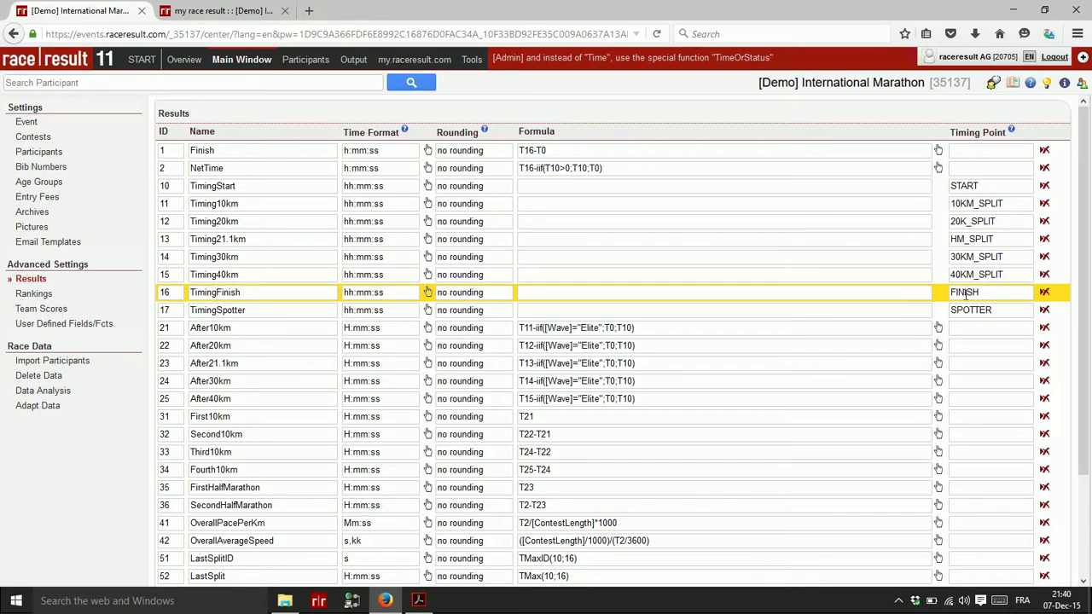
click(971, 222)
click(968, 222)
text(M)
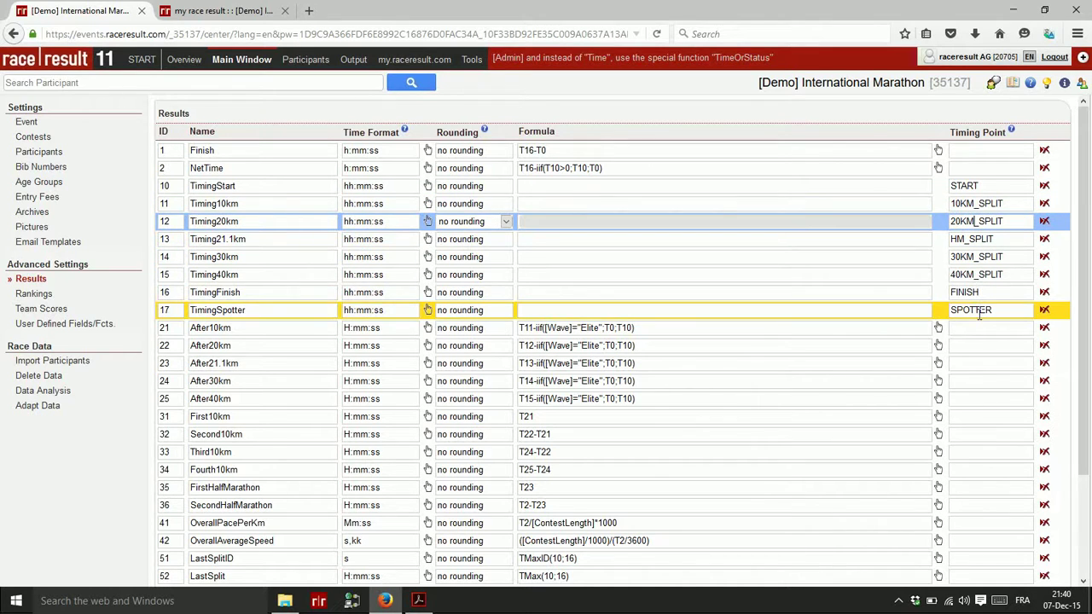
click(973, 311)
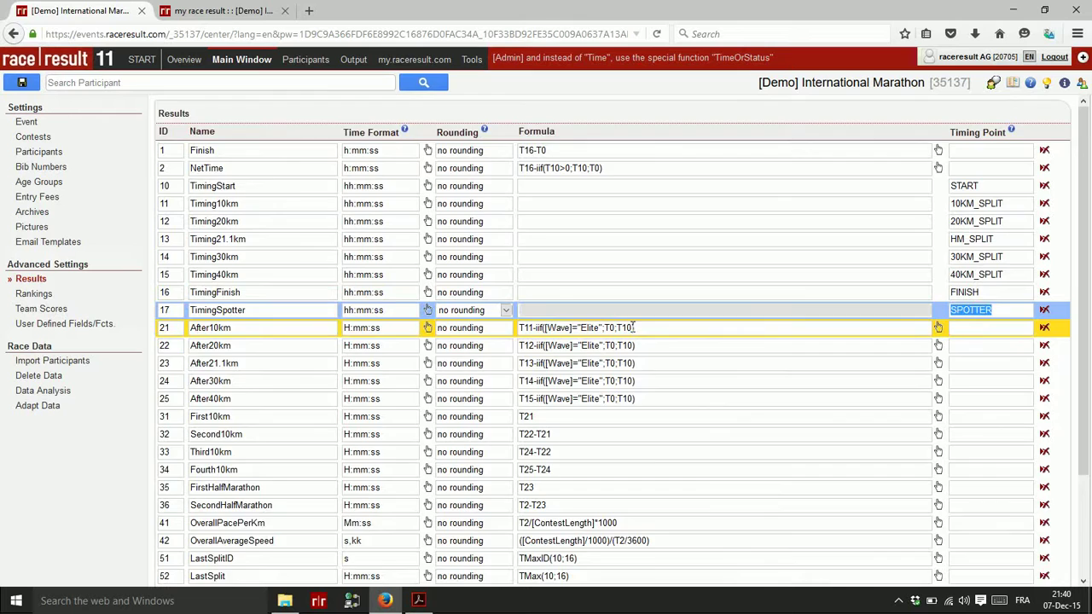
scroll(512, 350, down, 2)
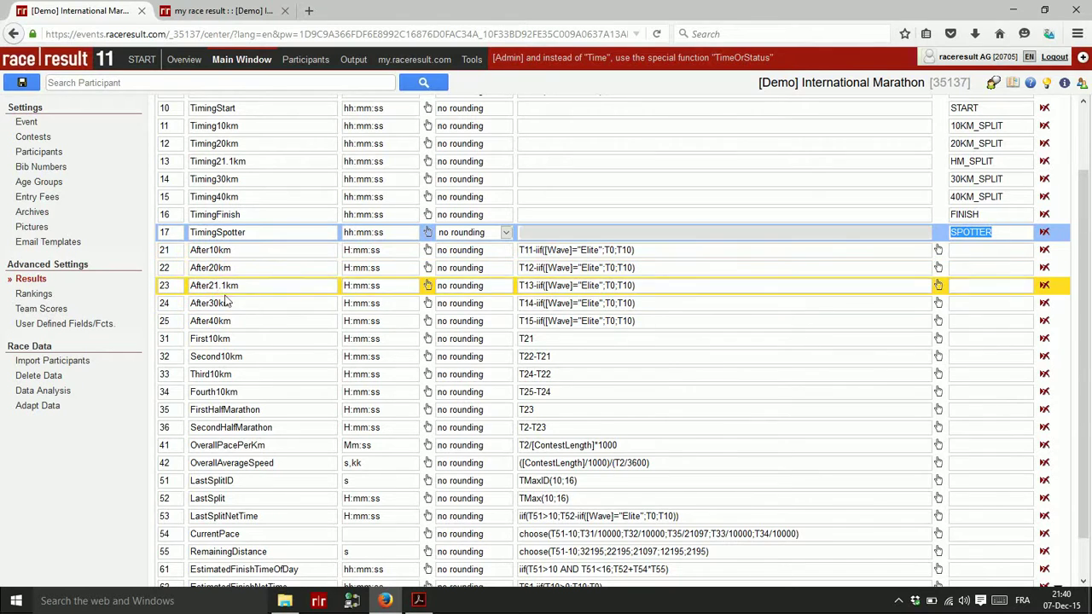
scroll(264, 296, down, 1)
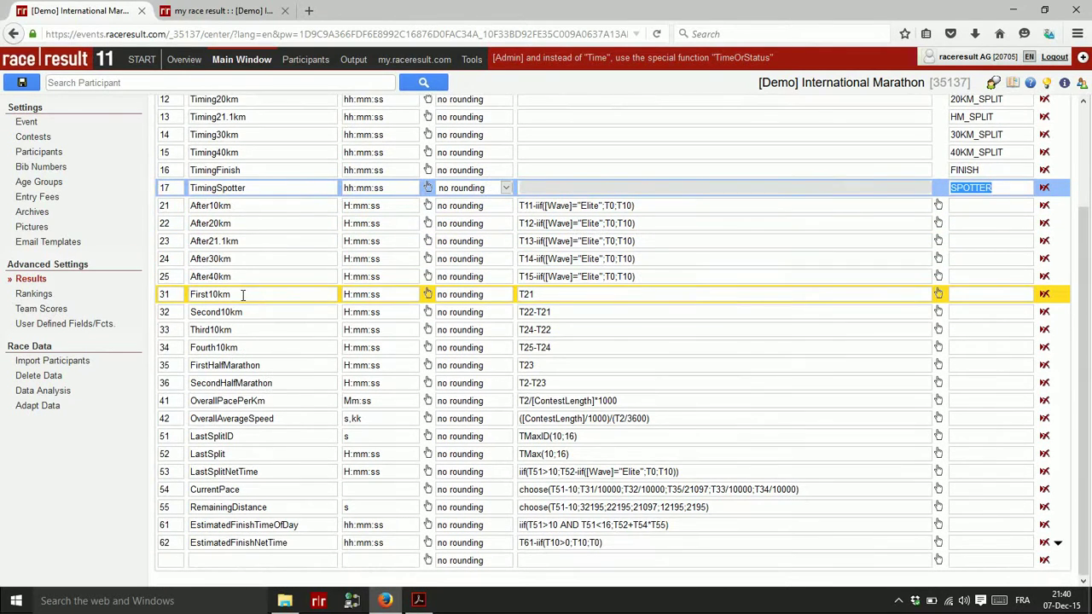
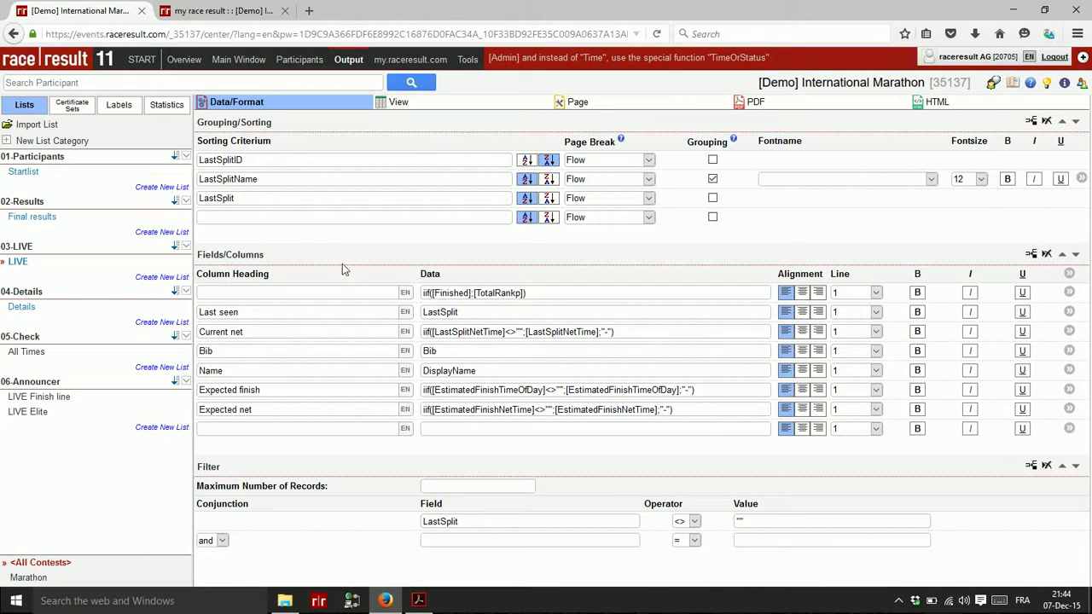
Open the LIVE Finish line announcer list, which shows Bib, Name and Time for 20 records
click(60, 403)
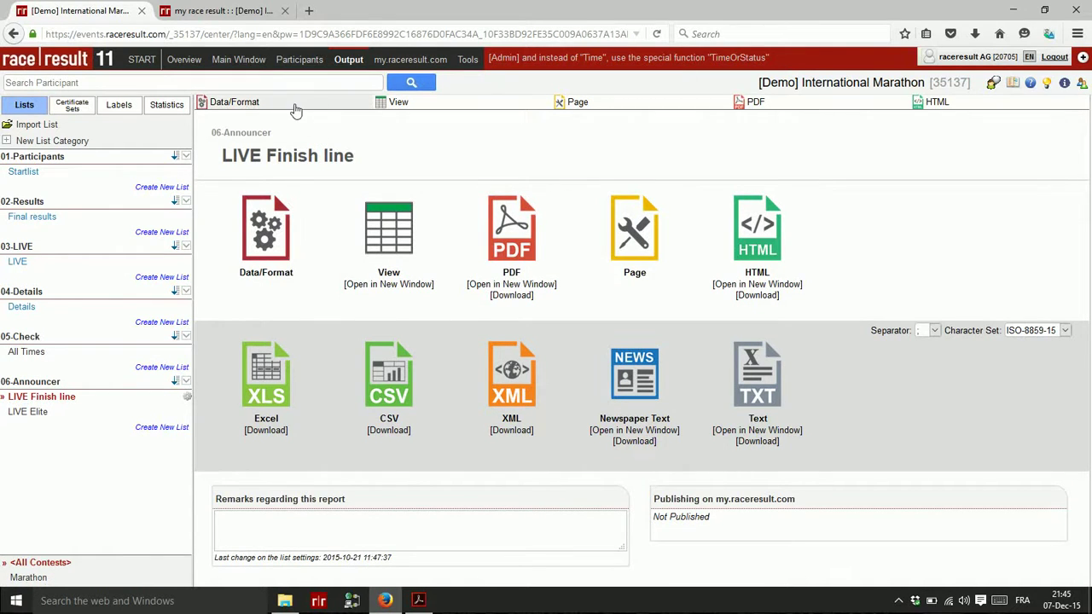
click(260, 105)
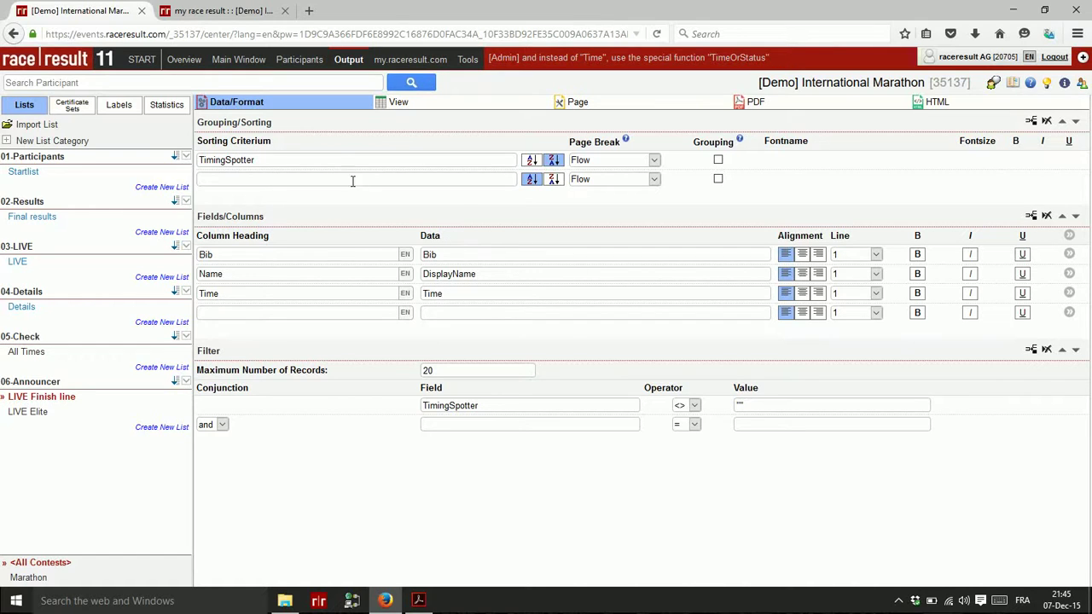
Sort the LIVE Finish line list by TimingSpotter and open a field's More details formatting
click(287, 160)
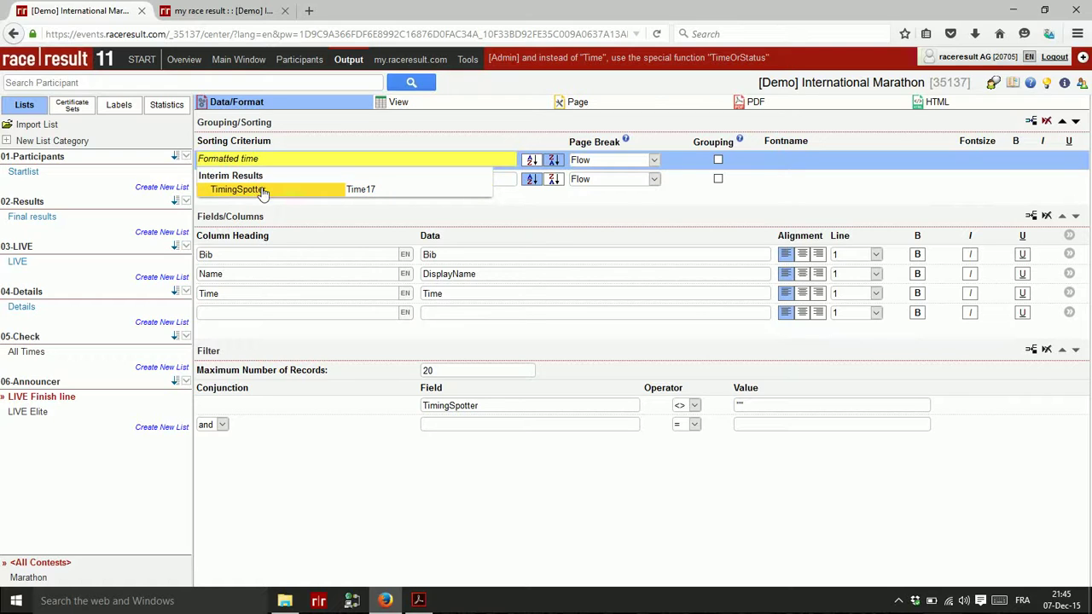
click(406, 193)
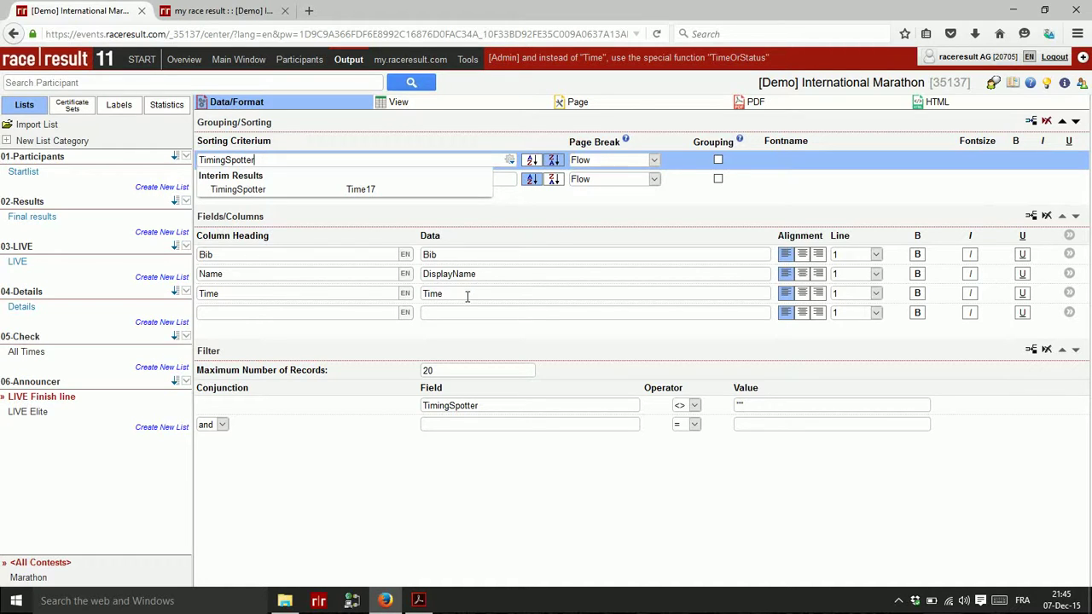
click(1069, 236)
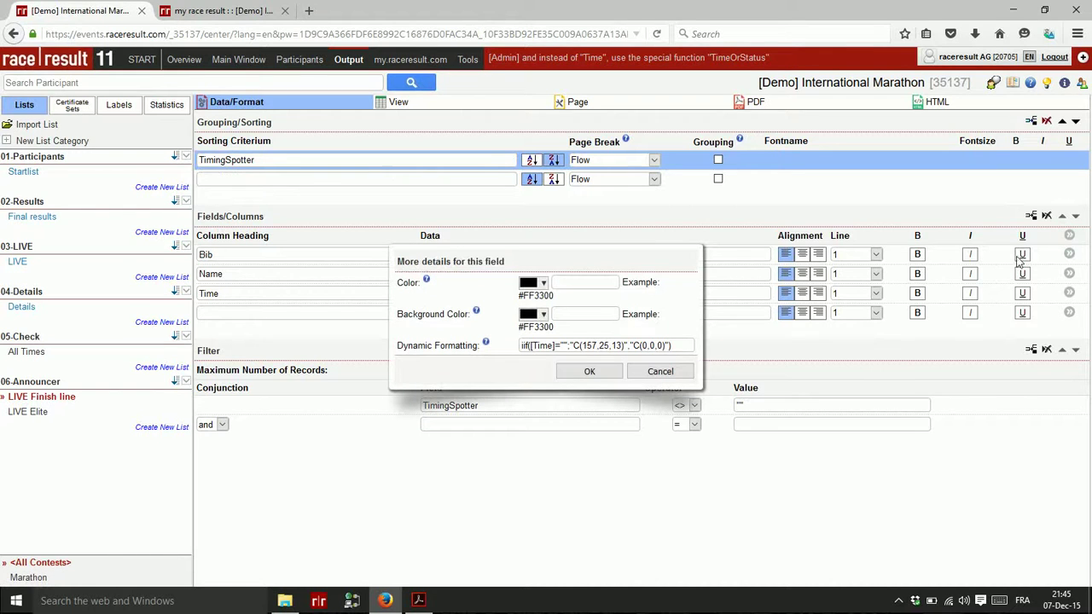
Confirm the red dynamic formatting for runners without a time and preview the list
click(549, 346)
click(592, 346)
click(590, 372)
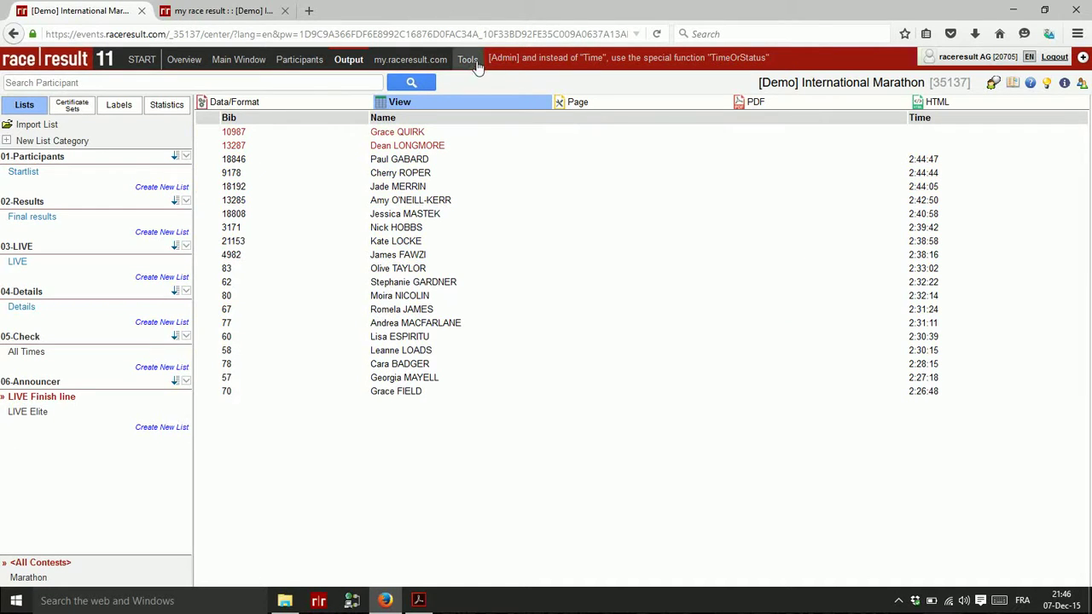
Open the Announcer tool's settings to see which lists load for Results and LIVE
mouse_move(482, 62)
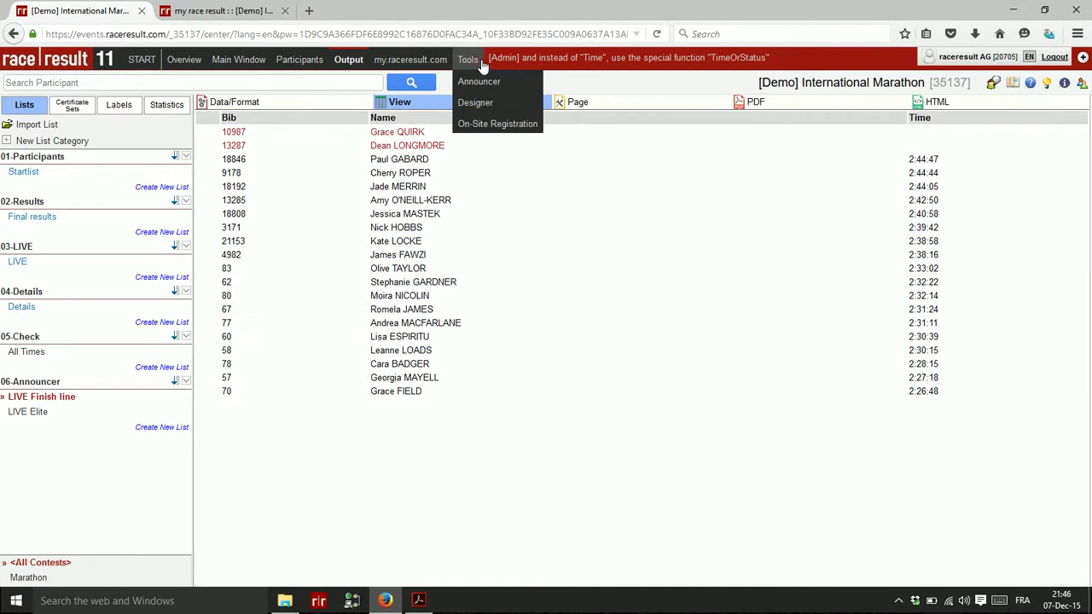
click(479, 82)
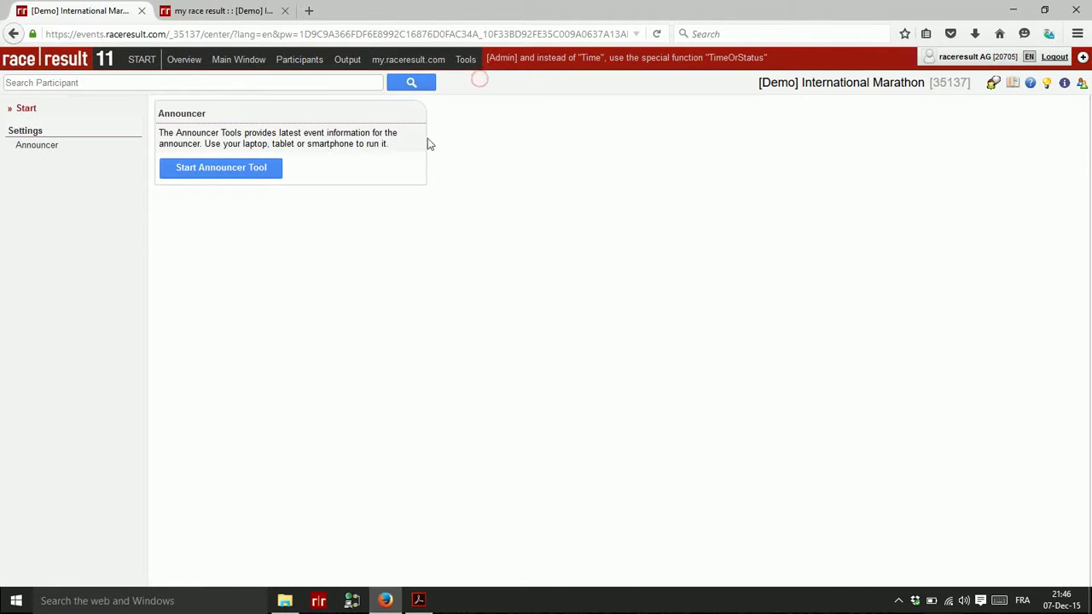
click(40, 153)
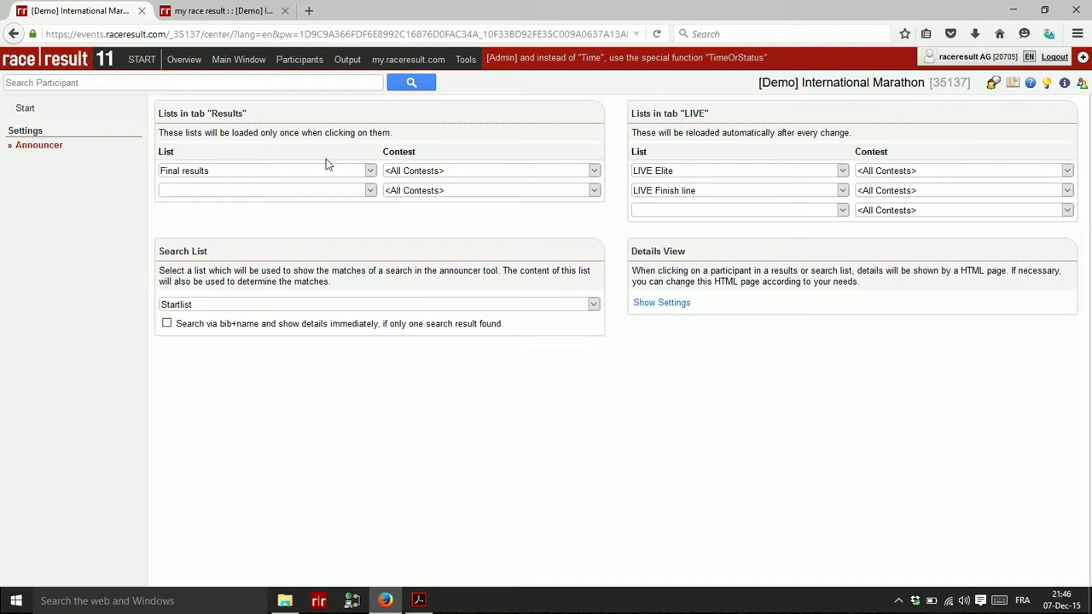
Glance at the my race result page, then launch the Announcer in a new tab
click(213, 11)
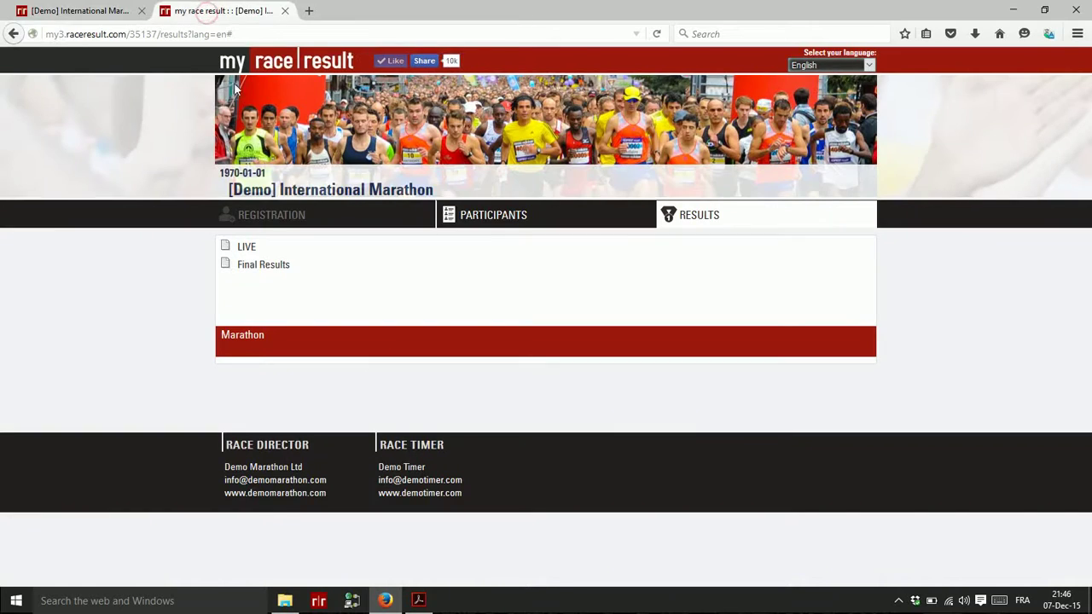
click(98, 10)
click(65, 117)
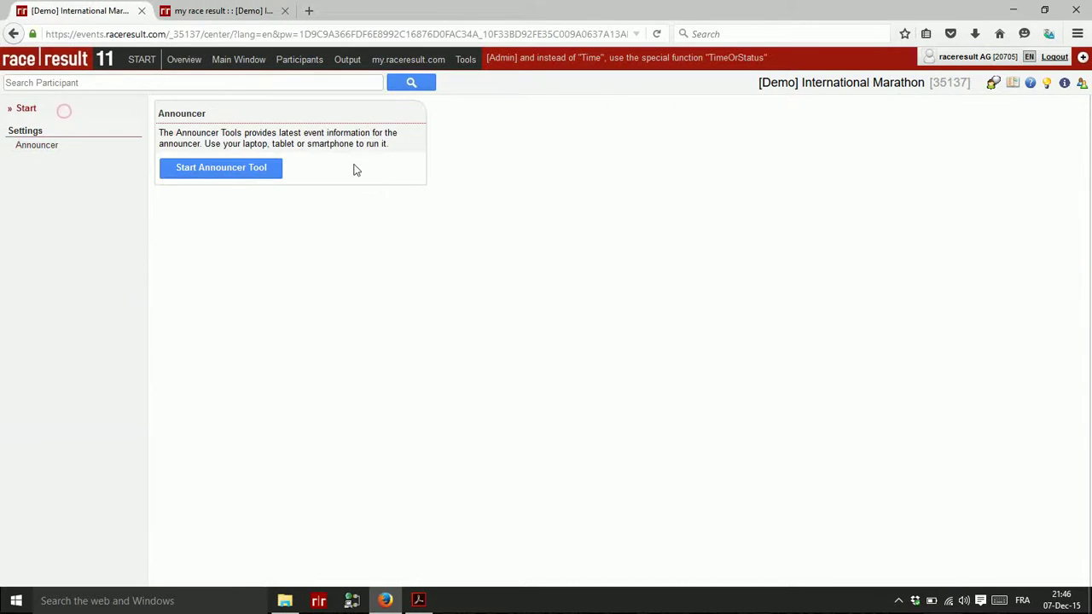
click(247, 174)
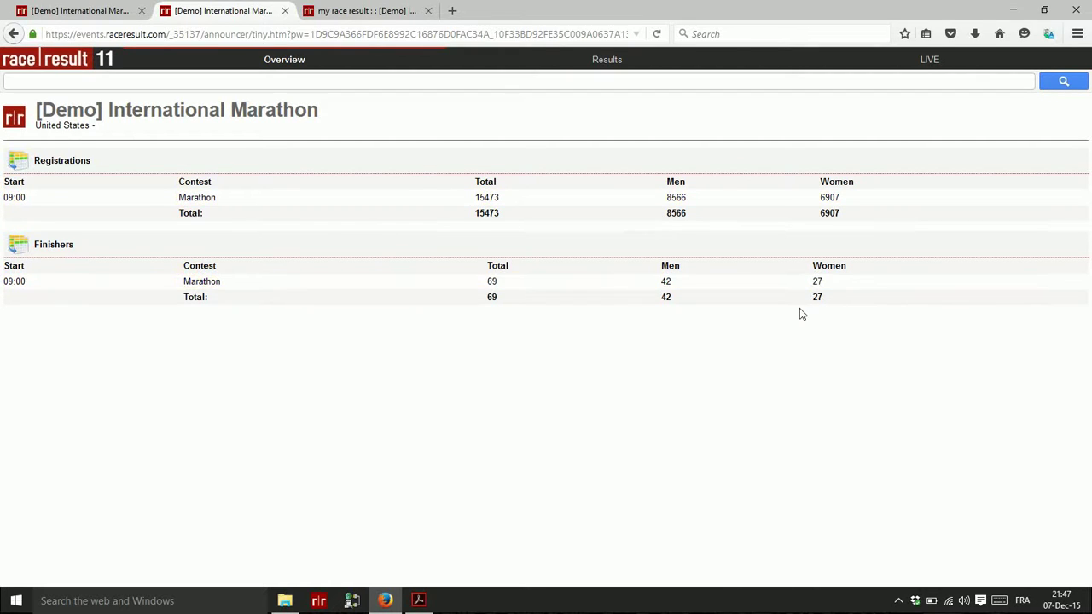
View the Marathon results ranking in the Announcer
click(611, 67)
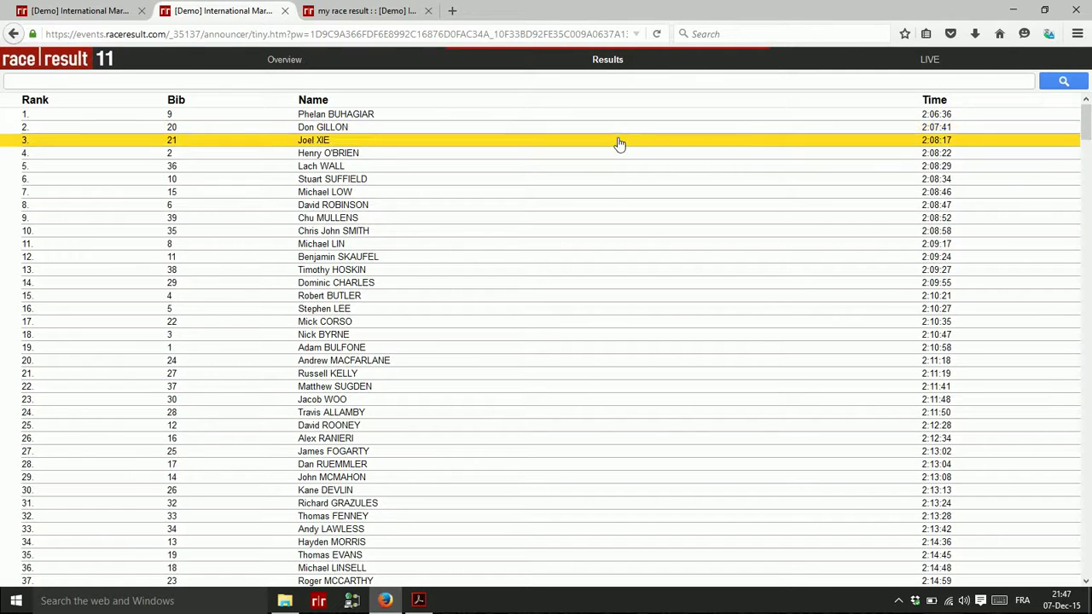
scroll(610, 184, down, 15)
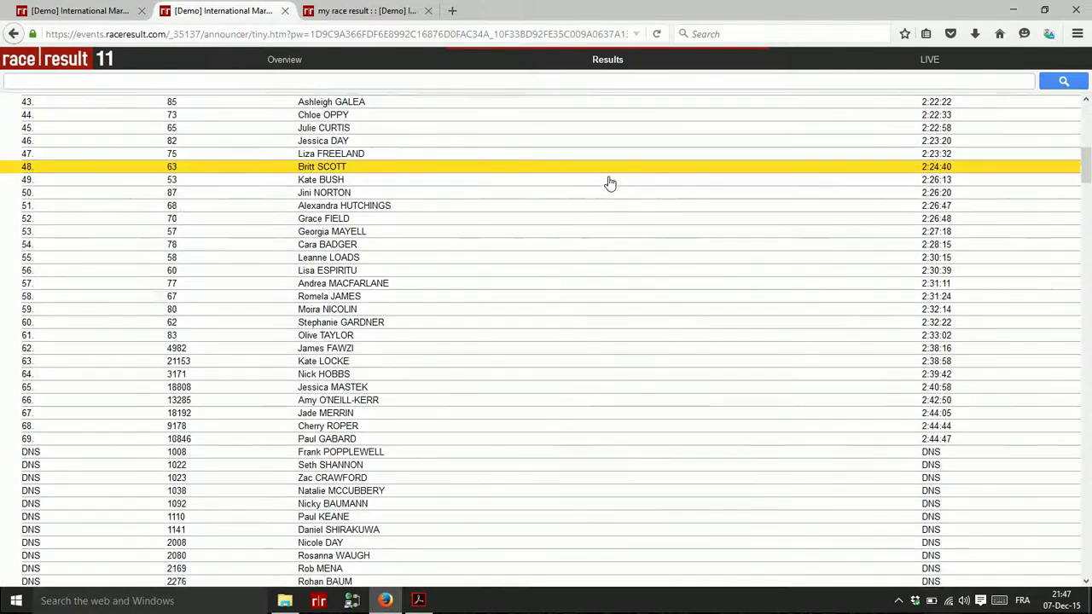
scroll(610, 183, down, 6)
scroll(608, 186, up, 20)
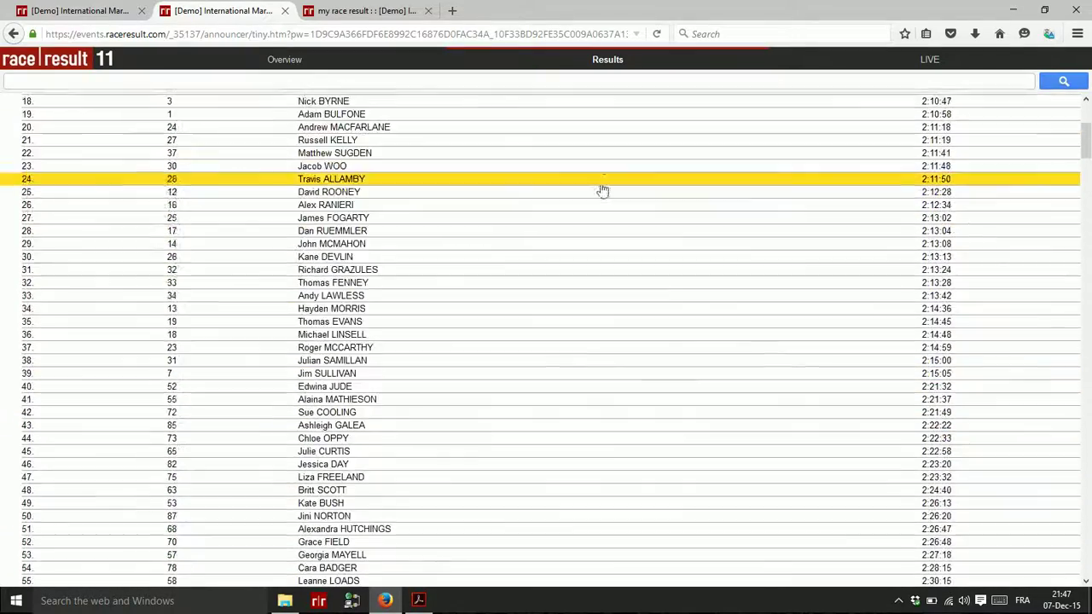
Browse the LIVE Elite and LIVE Finish line lists, then return to the event tab
click(927, 62)
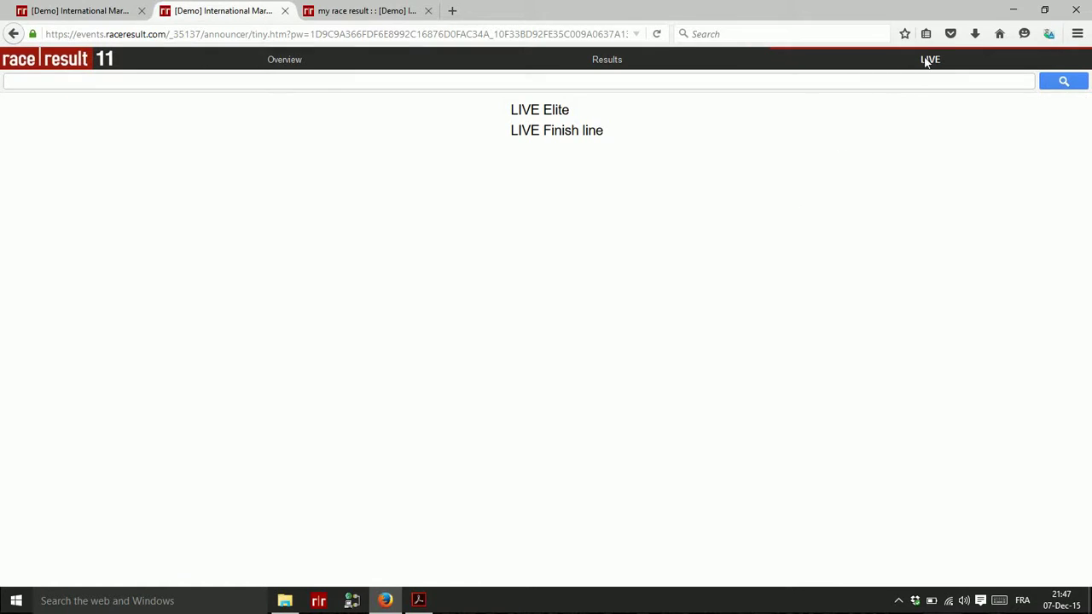
click(531, 110)
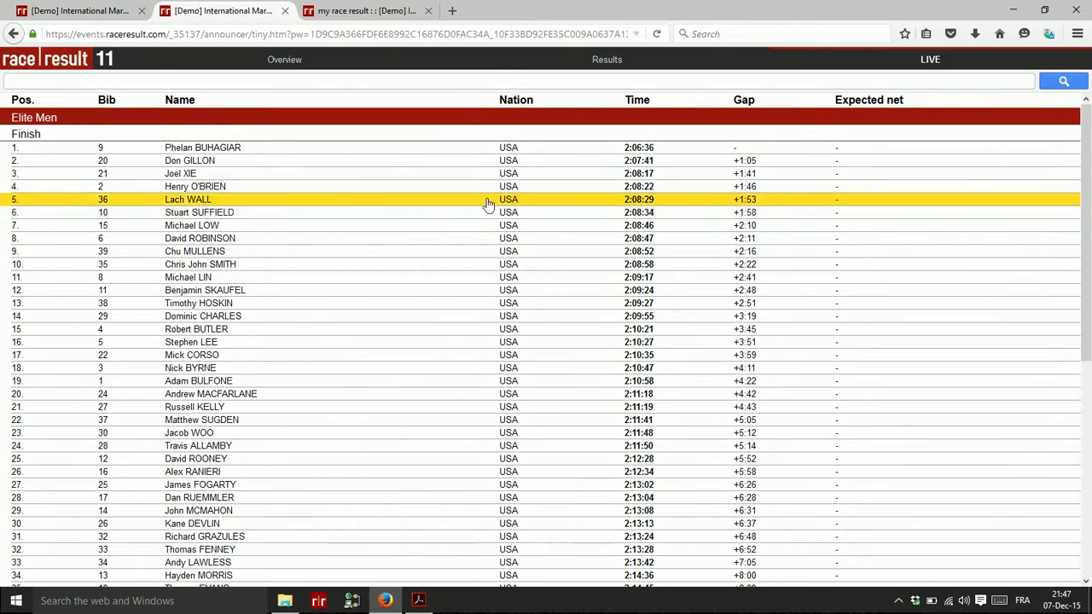
click(929, 60)
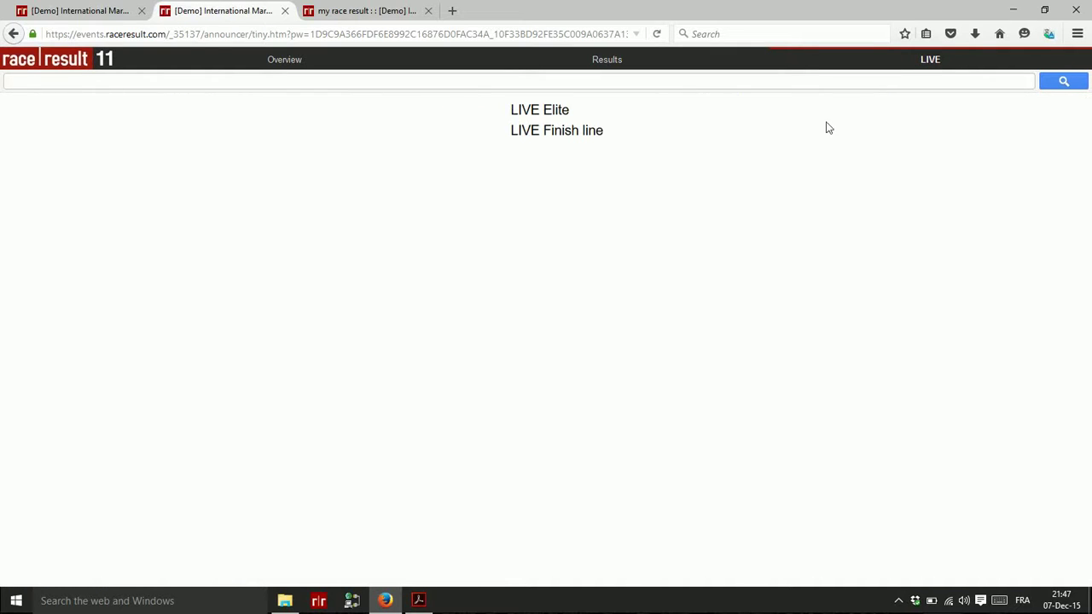
click(562, 137)
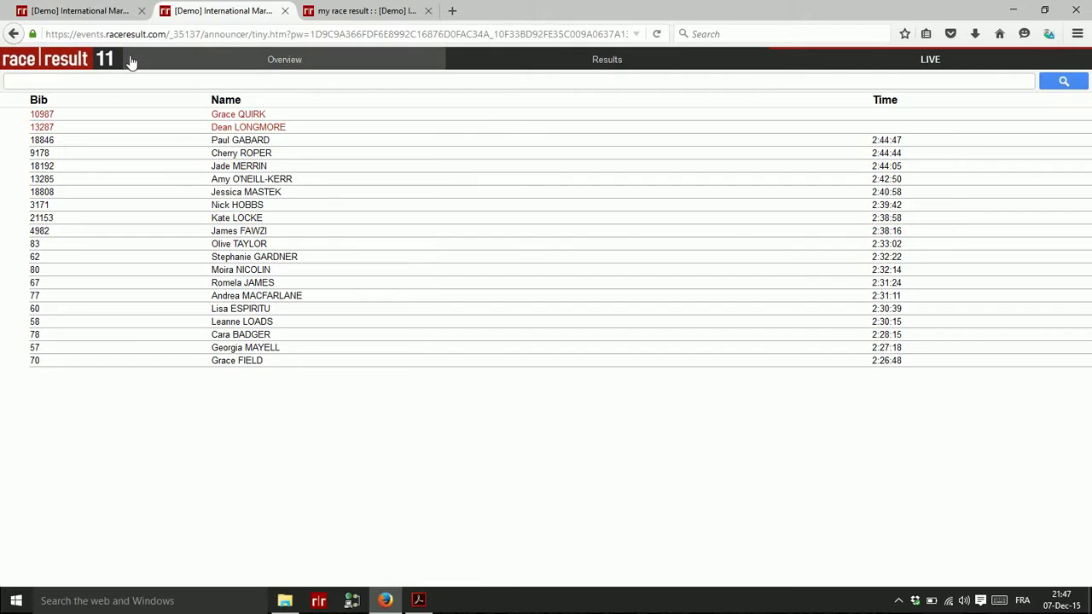
click(68, 12)
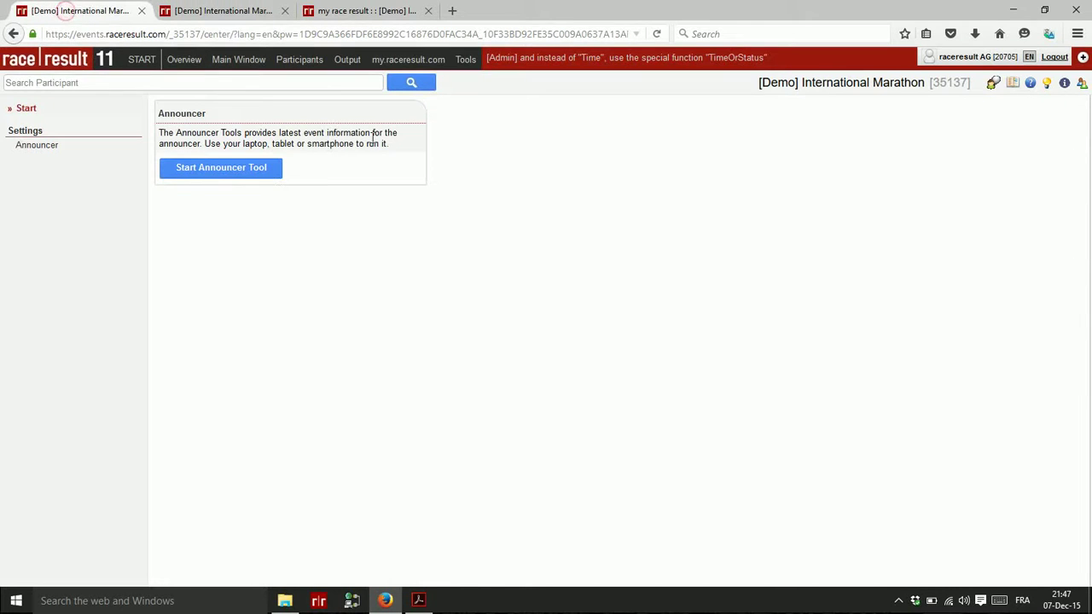
View the Age Group Statistics table under Output > Statistics
click(346, 62)
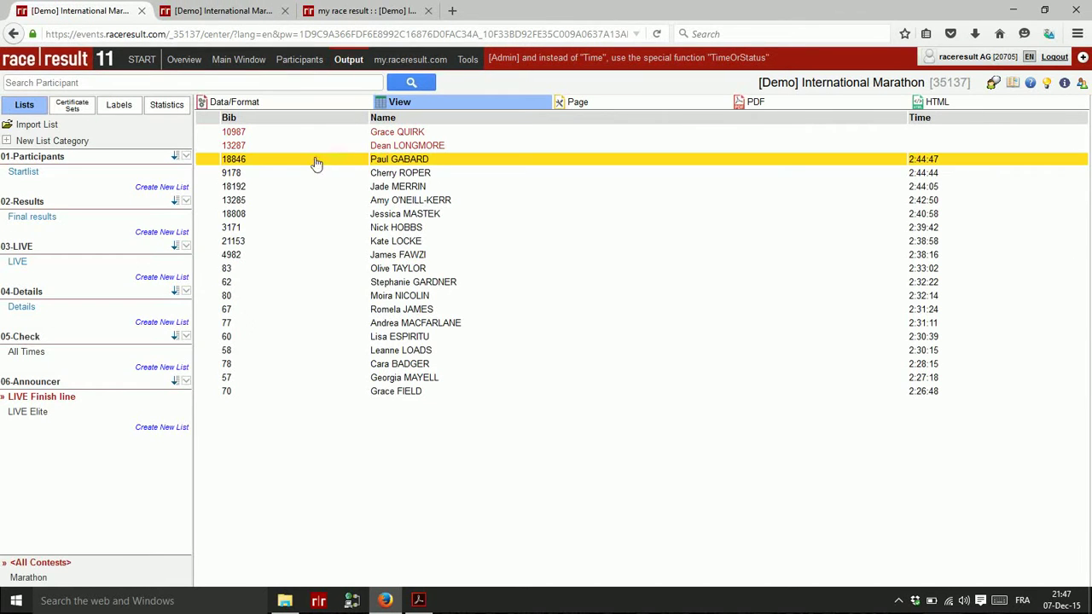
click(165, 107)
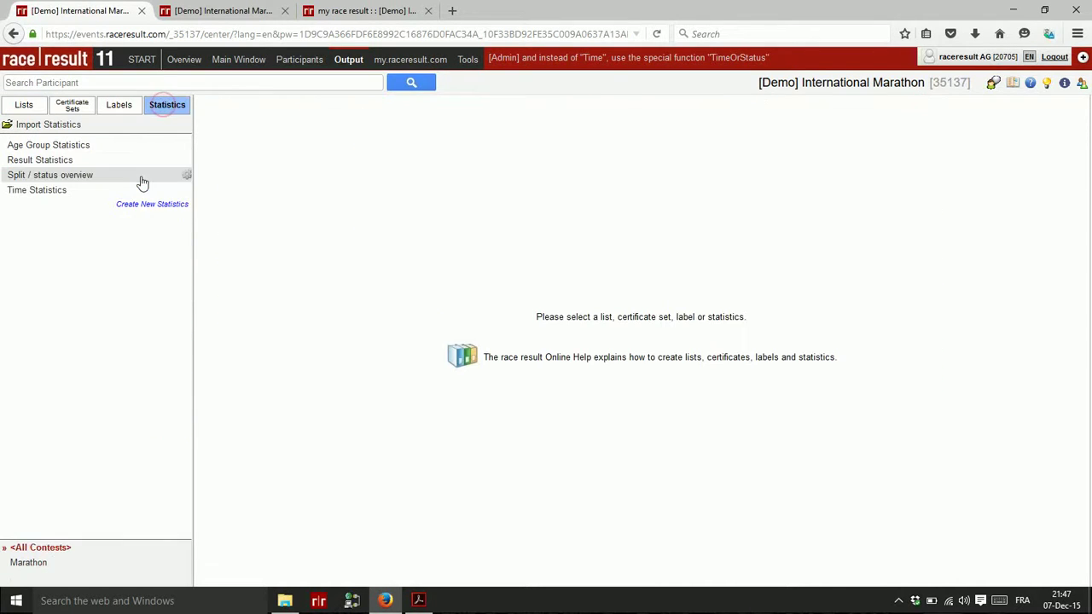
click(64, 147)
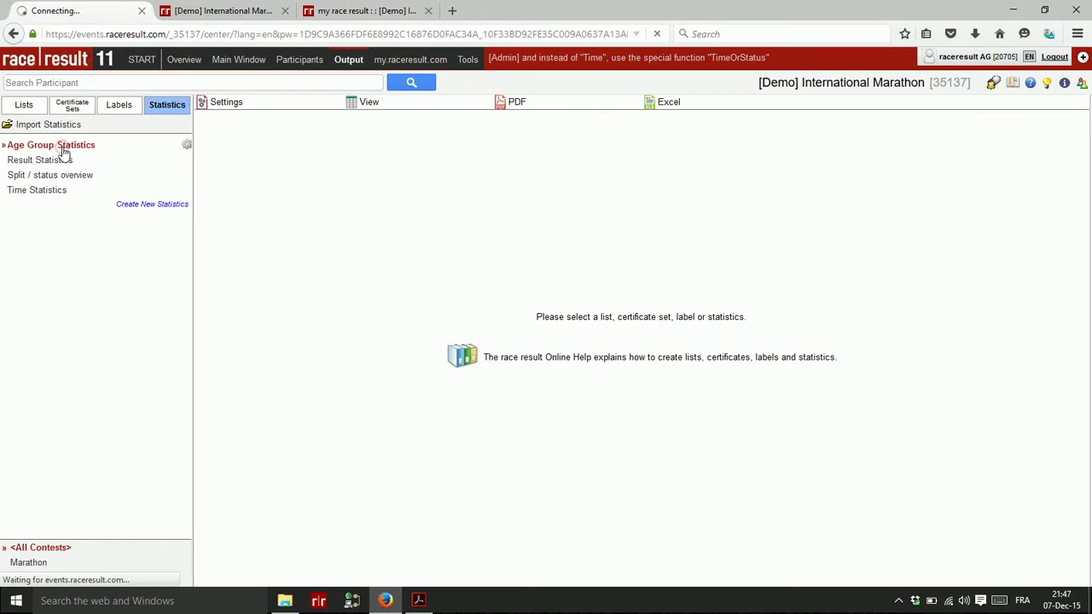
click(368, 103)
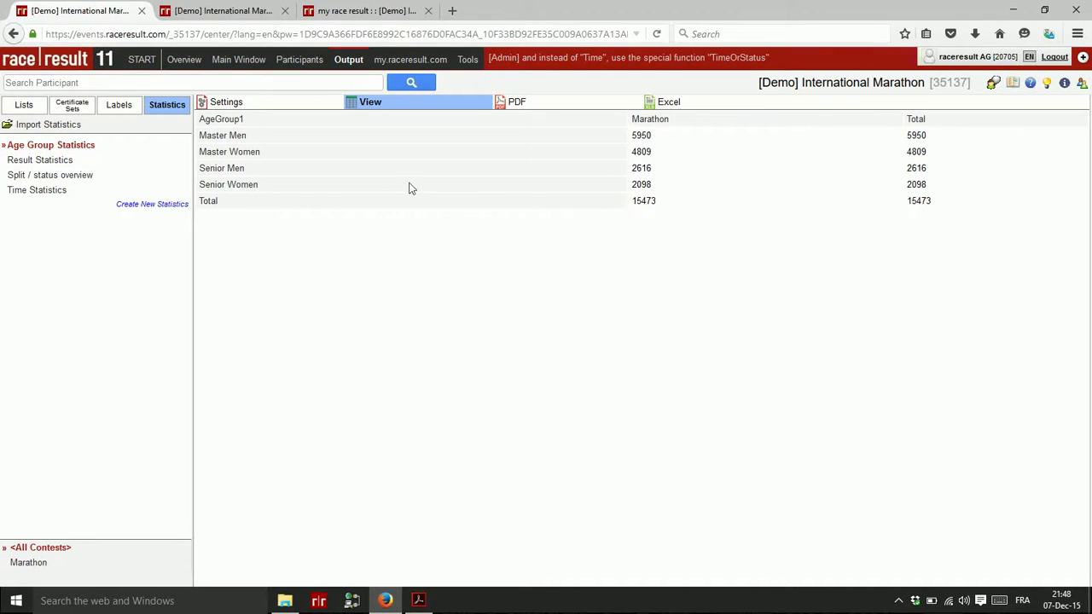
View the Result Statistics and Time Statistics, the latter listing 69 finishers by minute
click(41, 160)
click(377, 95)
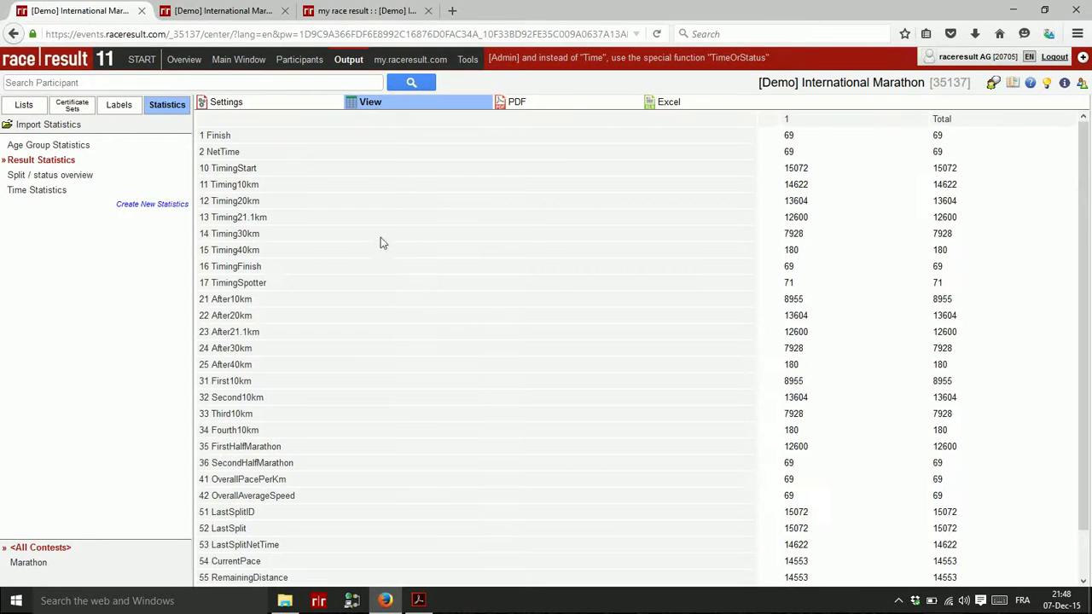
scroll(355, 282, down, 1)
scroll(1044, 447, up, 1)
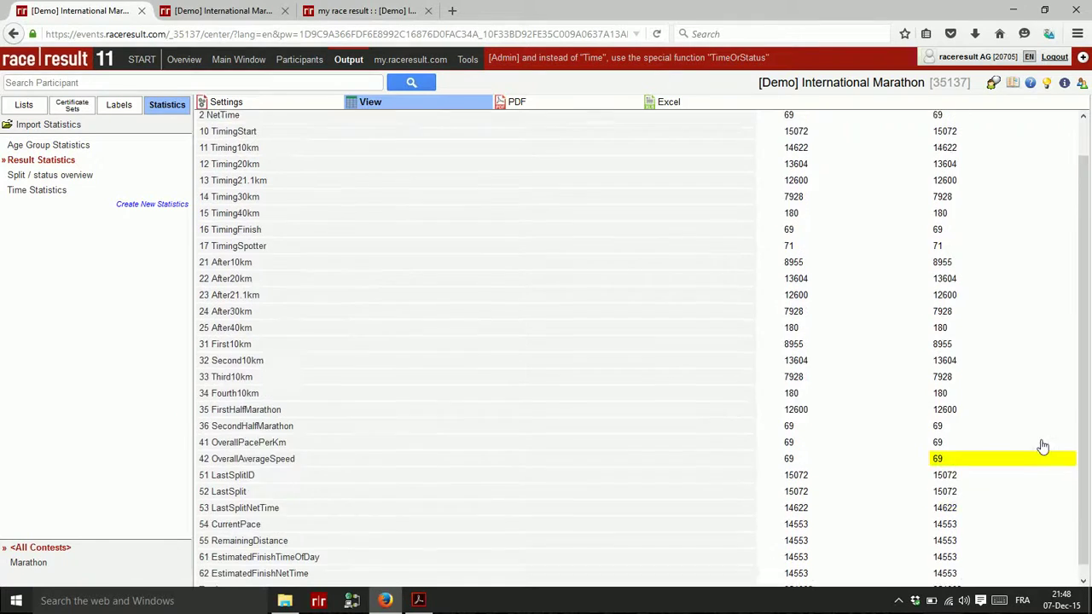
click(60, 192)
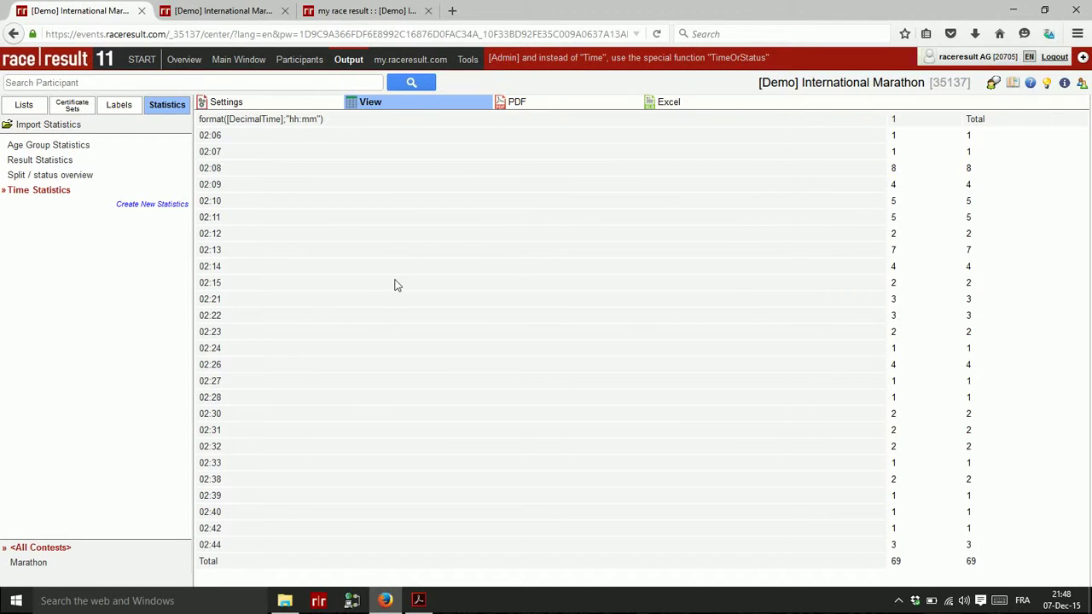
click(67, 176)
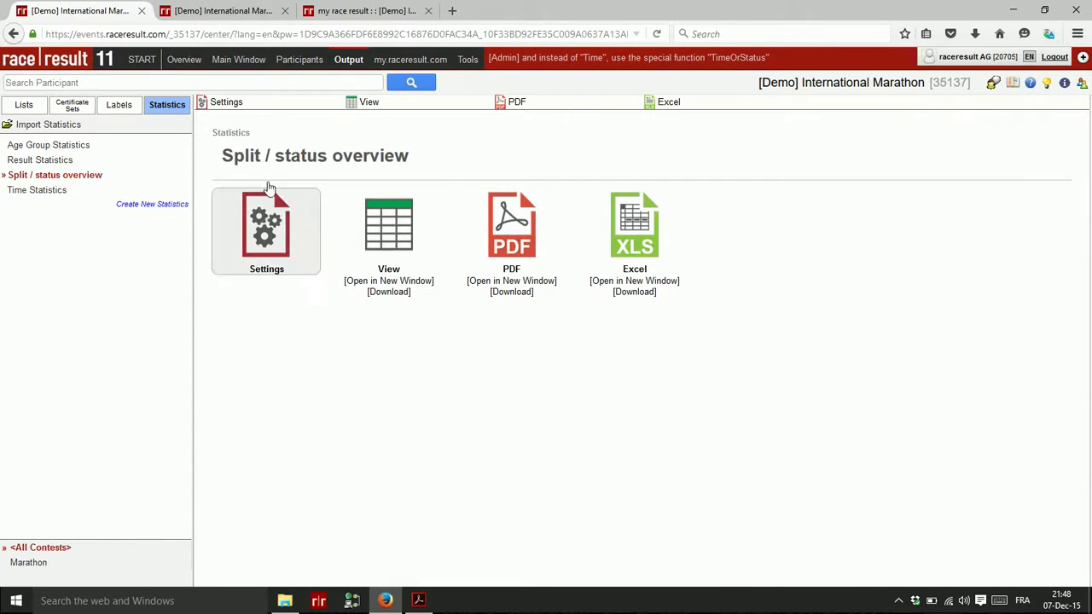
View the Split / status overview and list the 450 runners in the 0-10km section
click(371, 102)
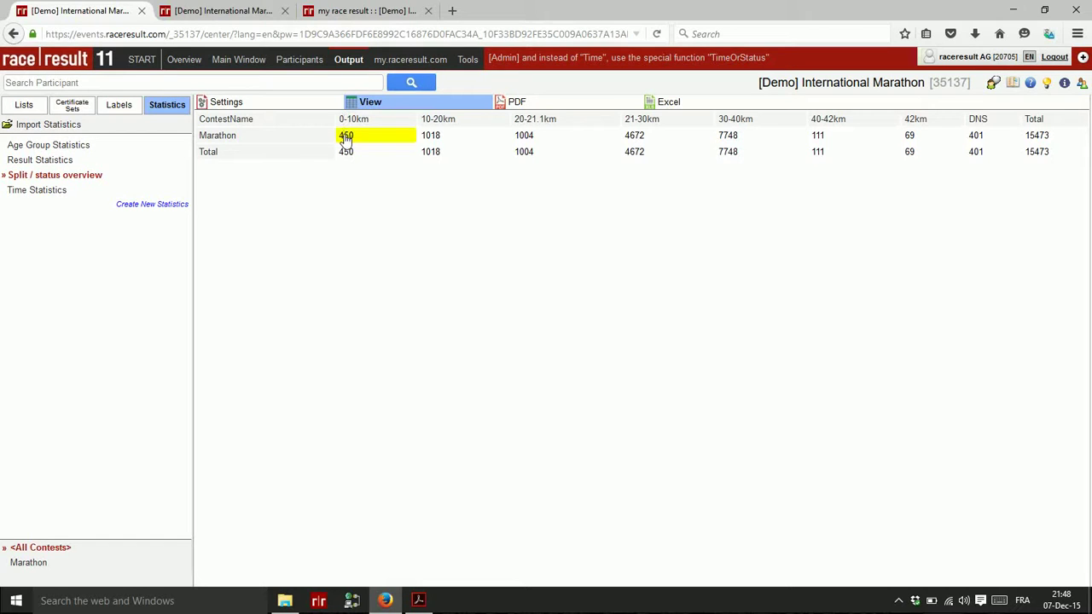
click(345, 138)
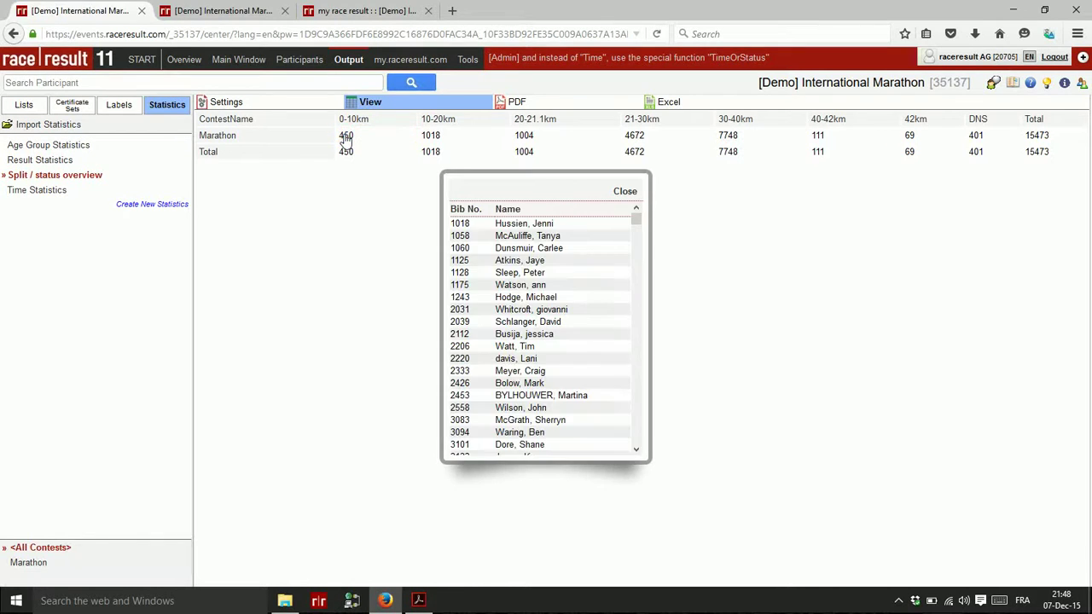
mouse_move(637, 217)
mouse_down()
mouse_move(637, 439)
mouse_move(634, 205)
mouse_up()
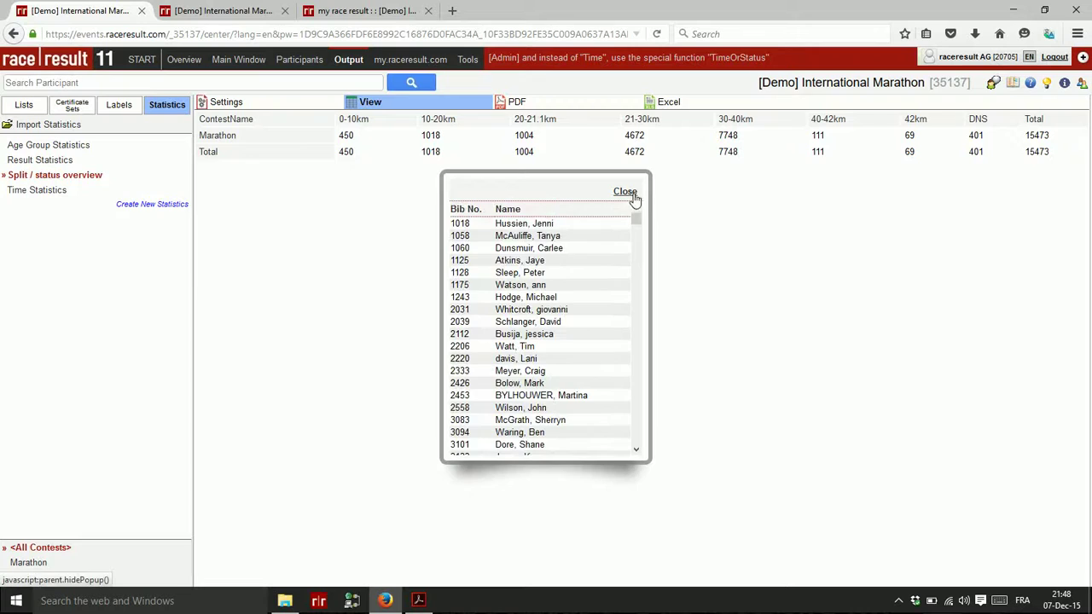
click(630, 192)
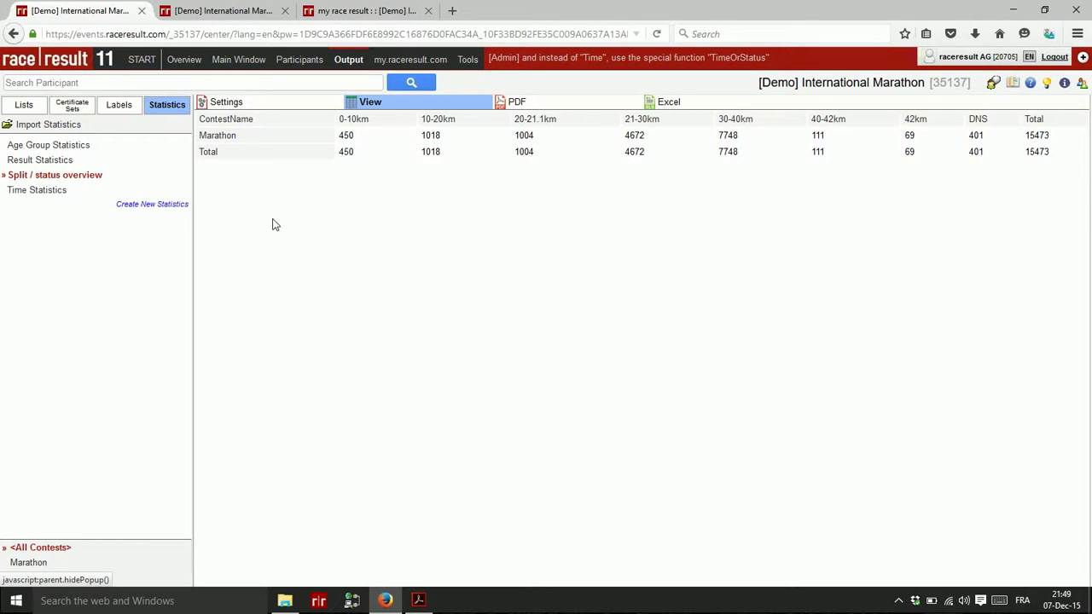
click(898, 601)
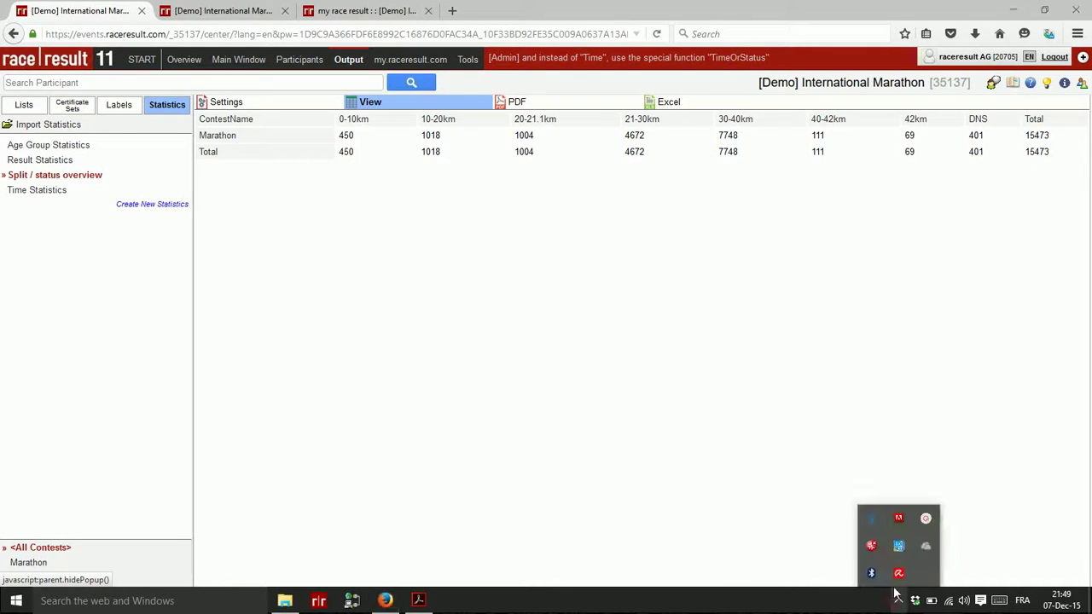
click(927, 520)
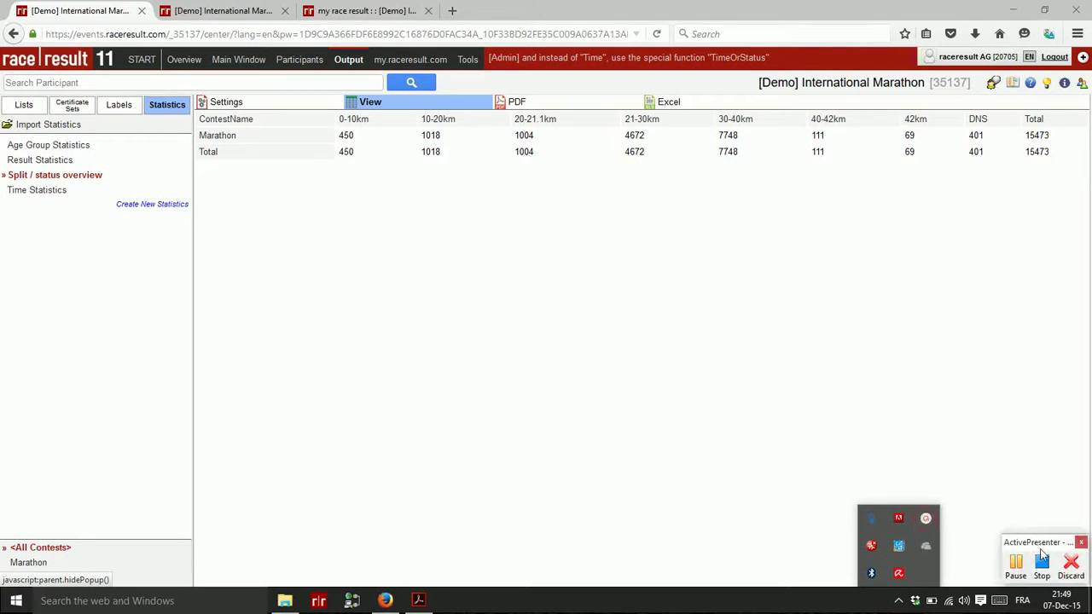